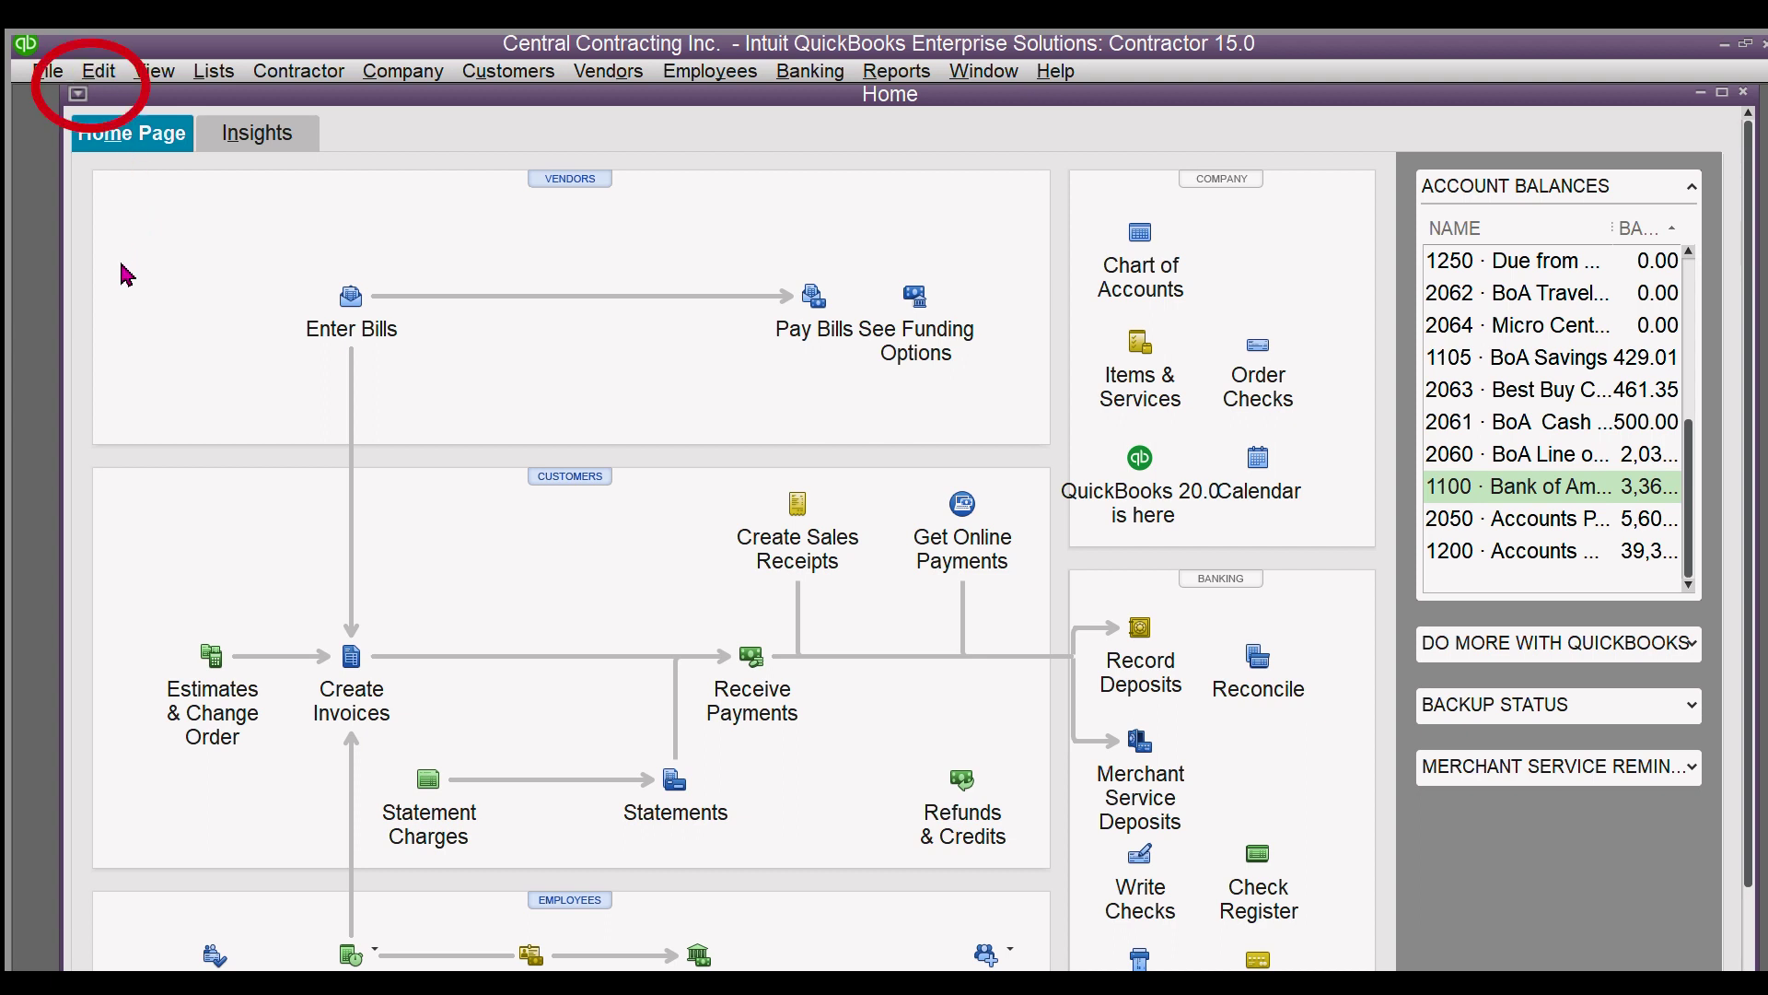
# Open the advanced transaction search and reset its filters to the defaults
pyautogui.hotkey('ctrl', 'f')
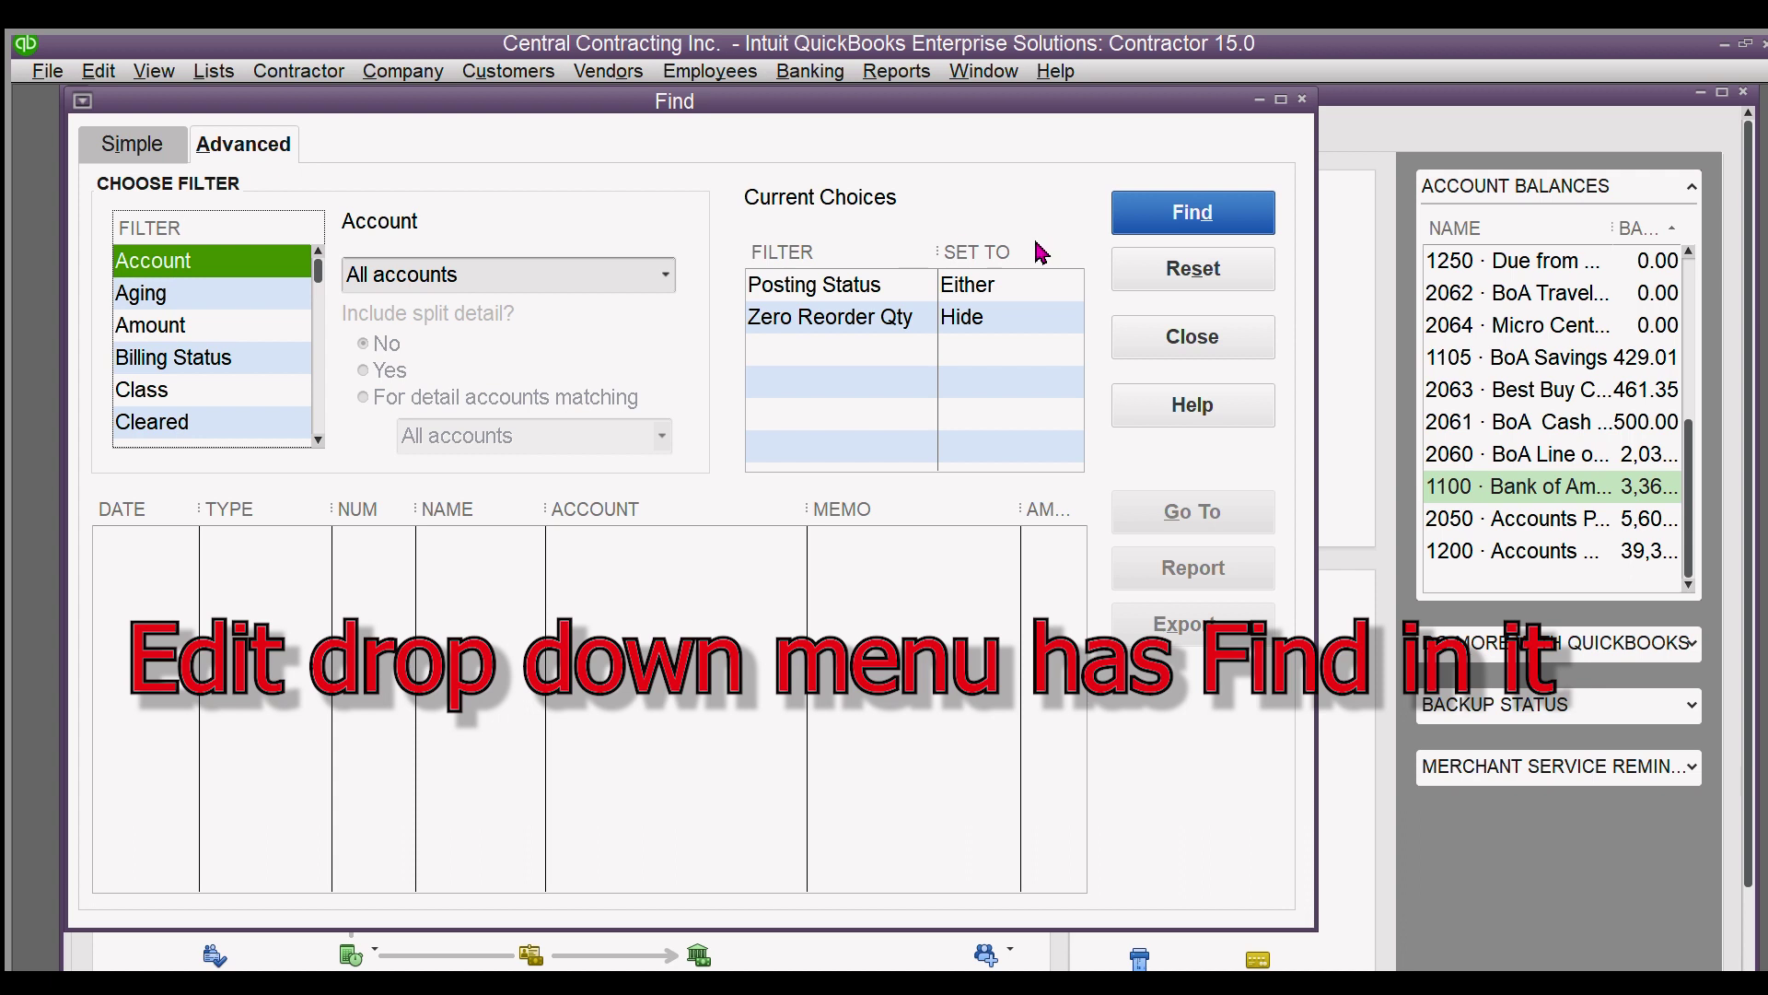
pyautogui.click(815, 257)
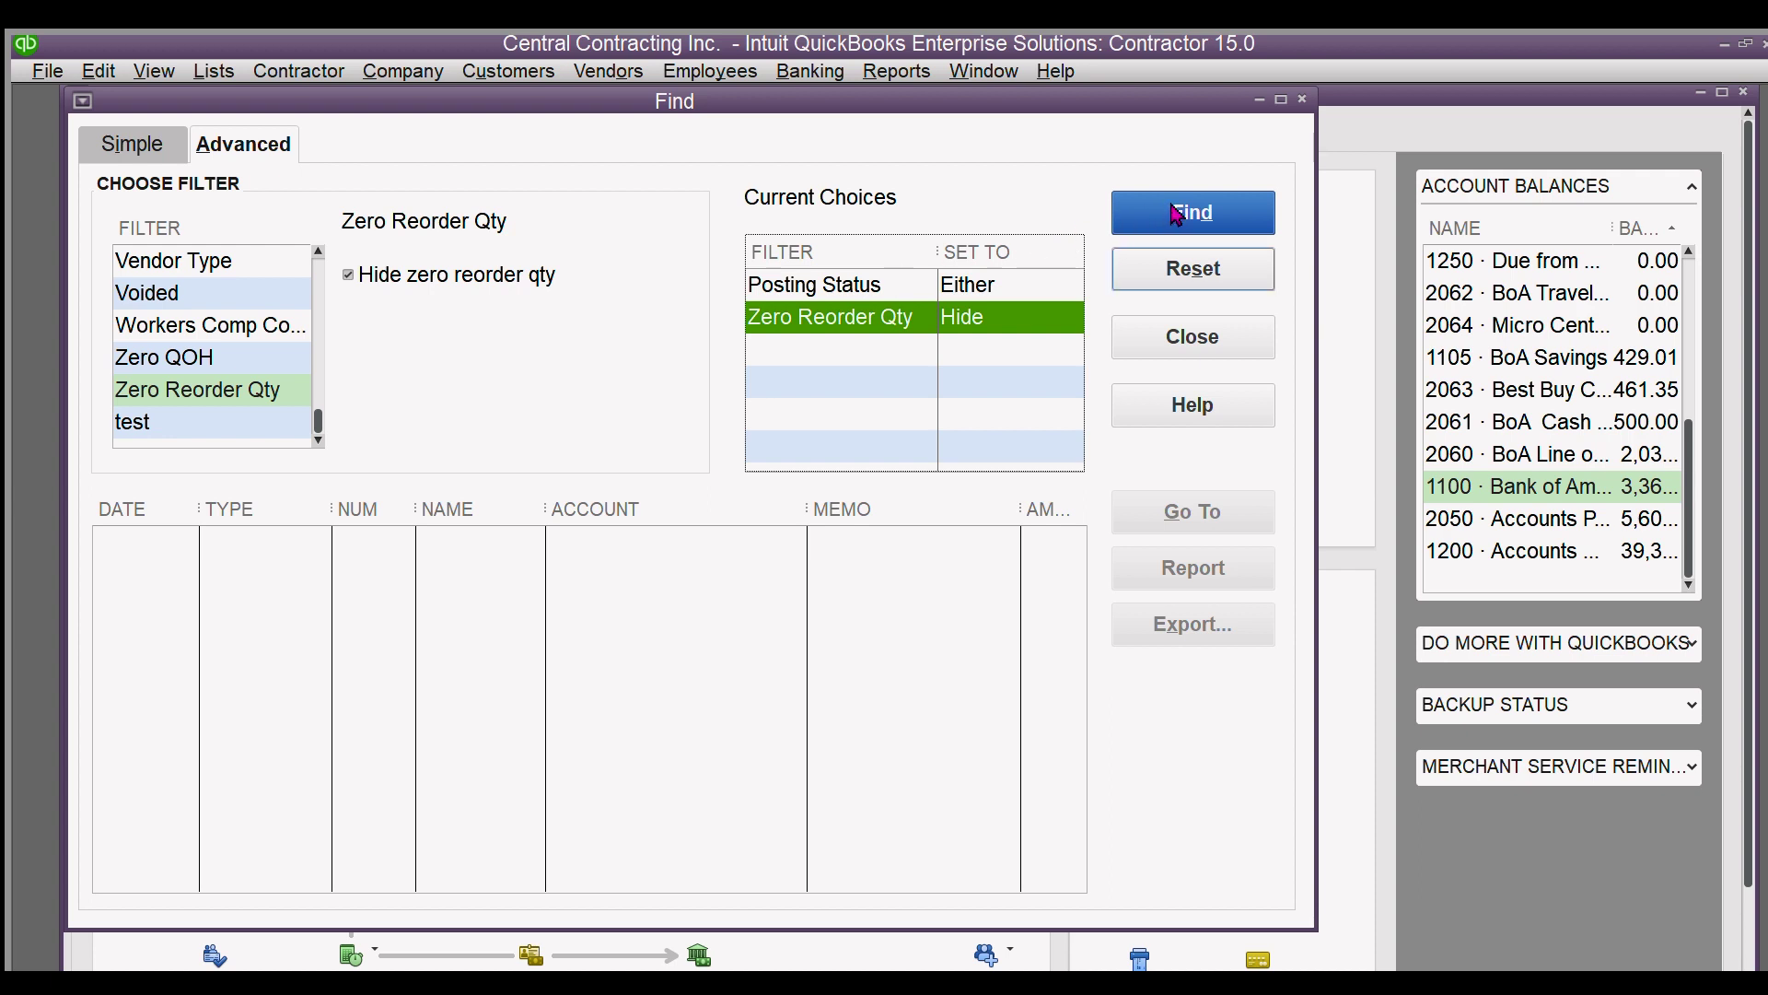
pyautogui.click(1174, 263)
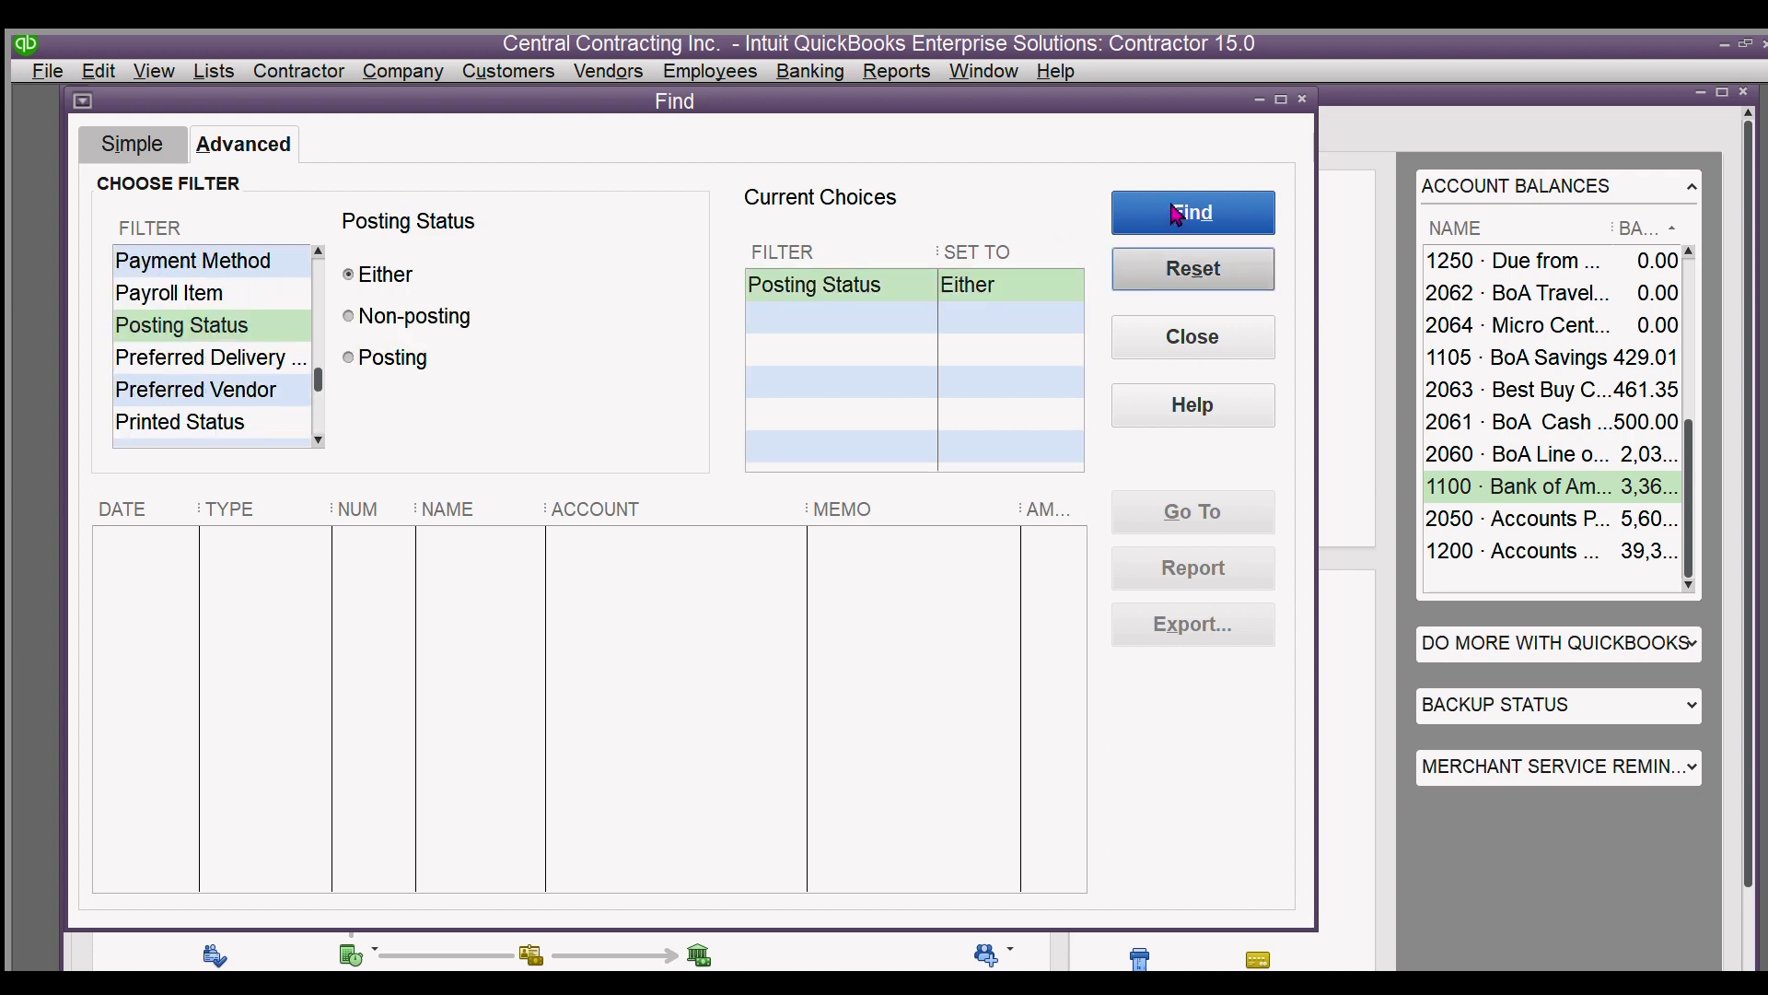
# Filter the transaction search by TransactionType, set to Journal
pyautogui.click(204, 268)
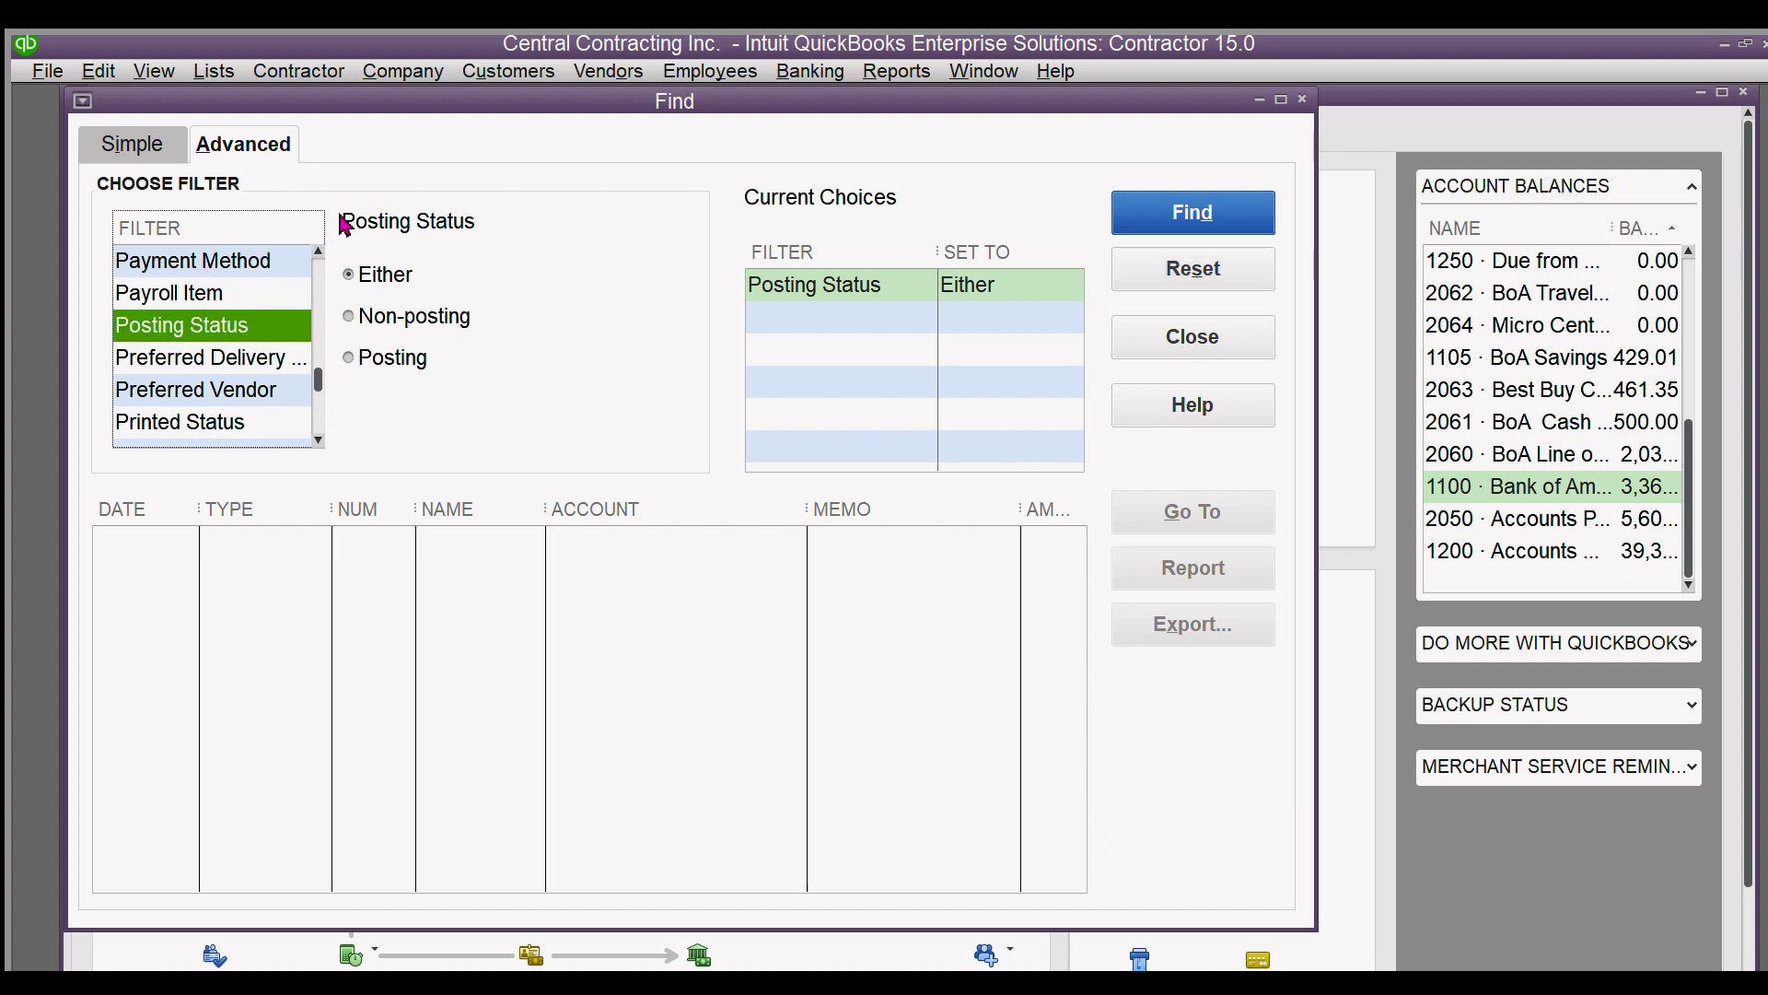
pyautogui.press('Tab')
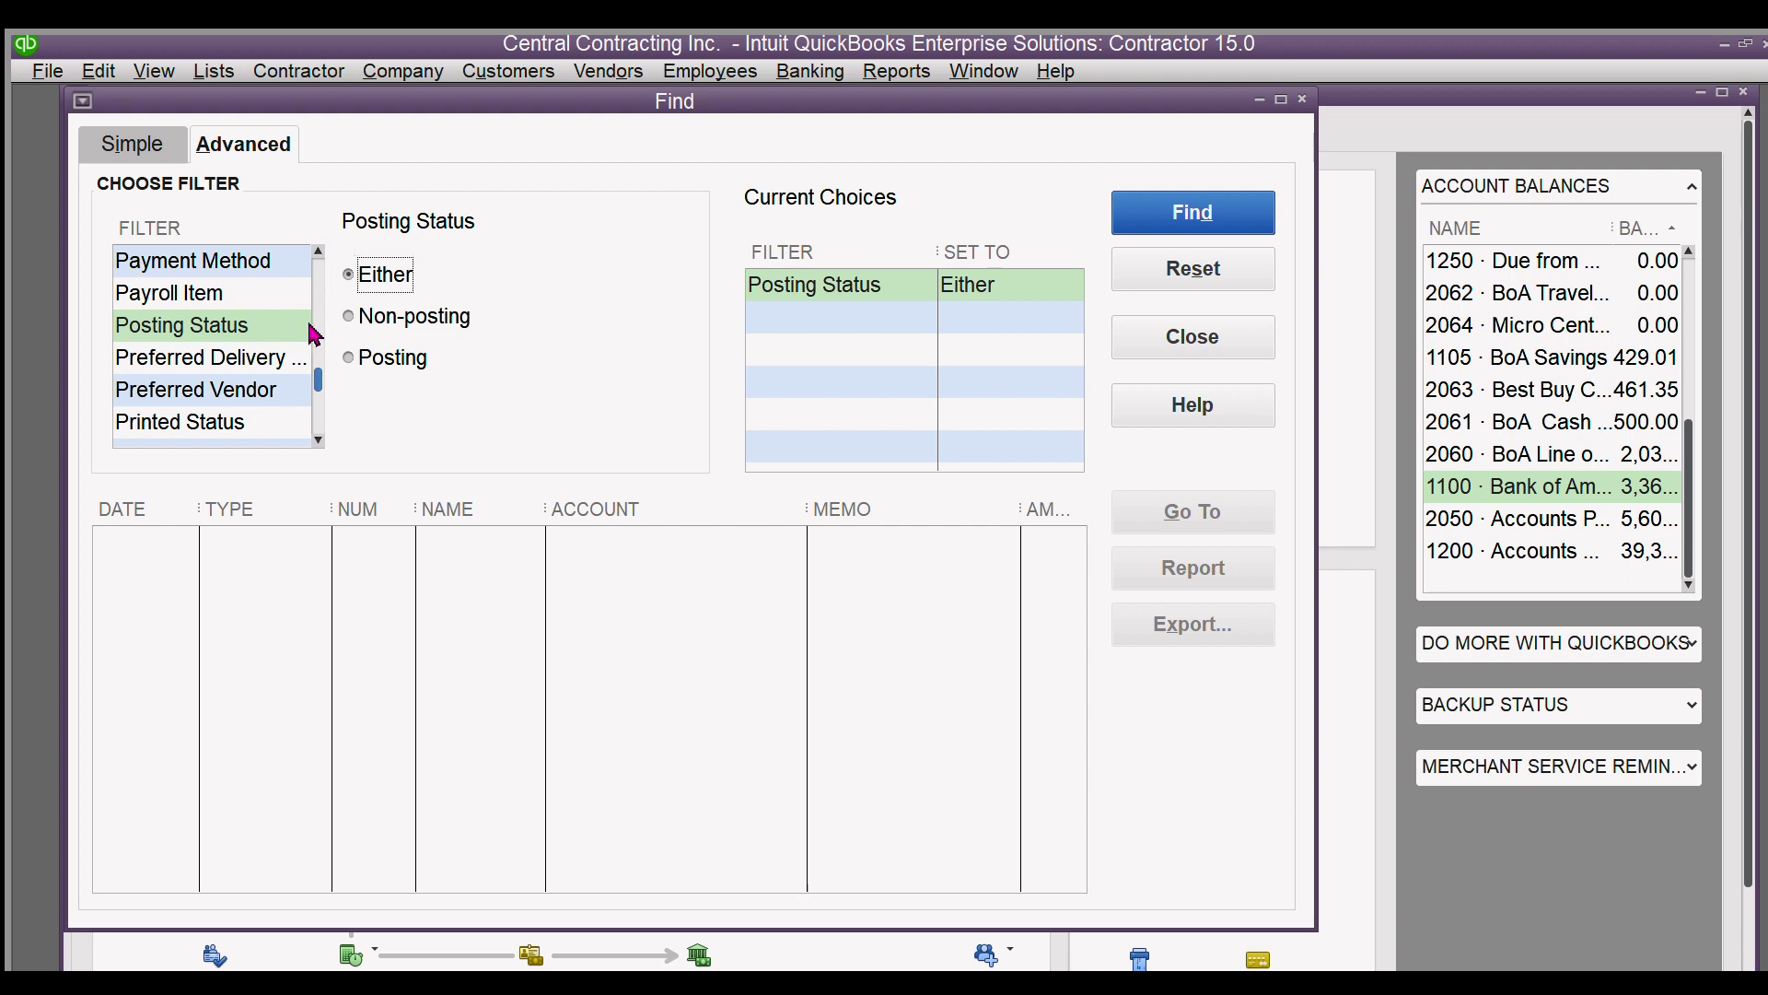
pyautogui.scroll(-5, 314, 334)
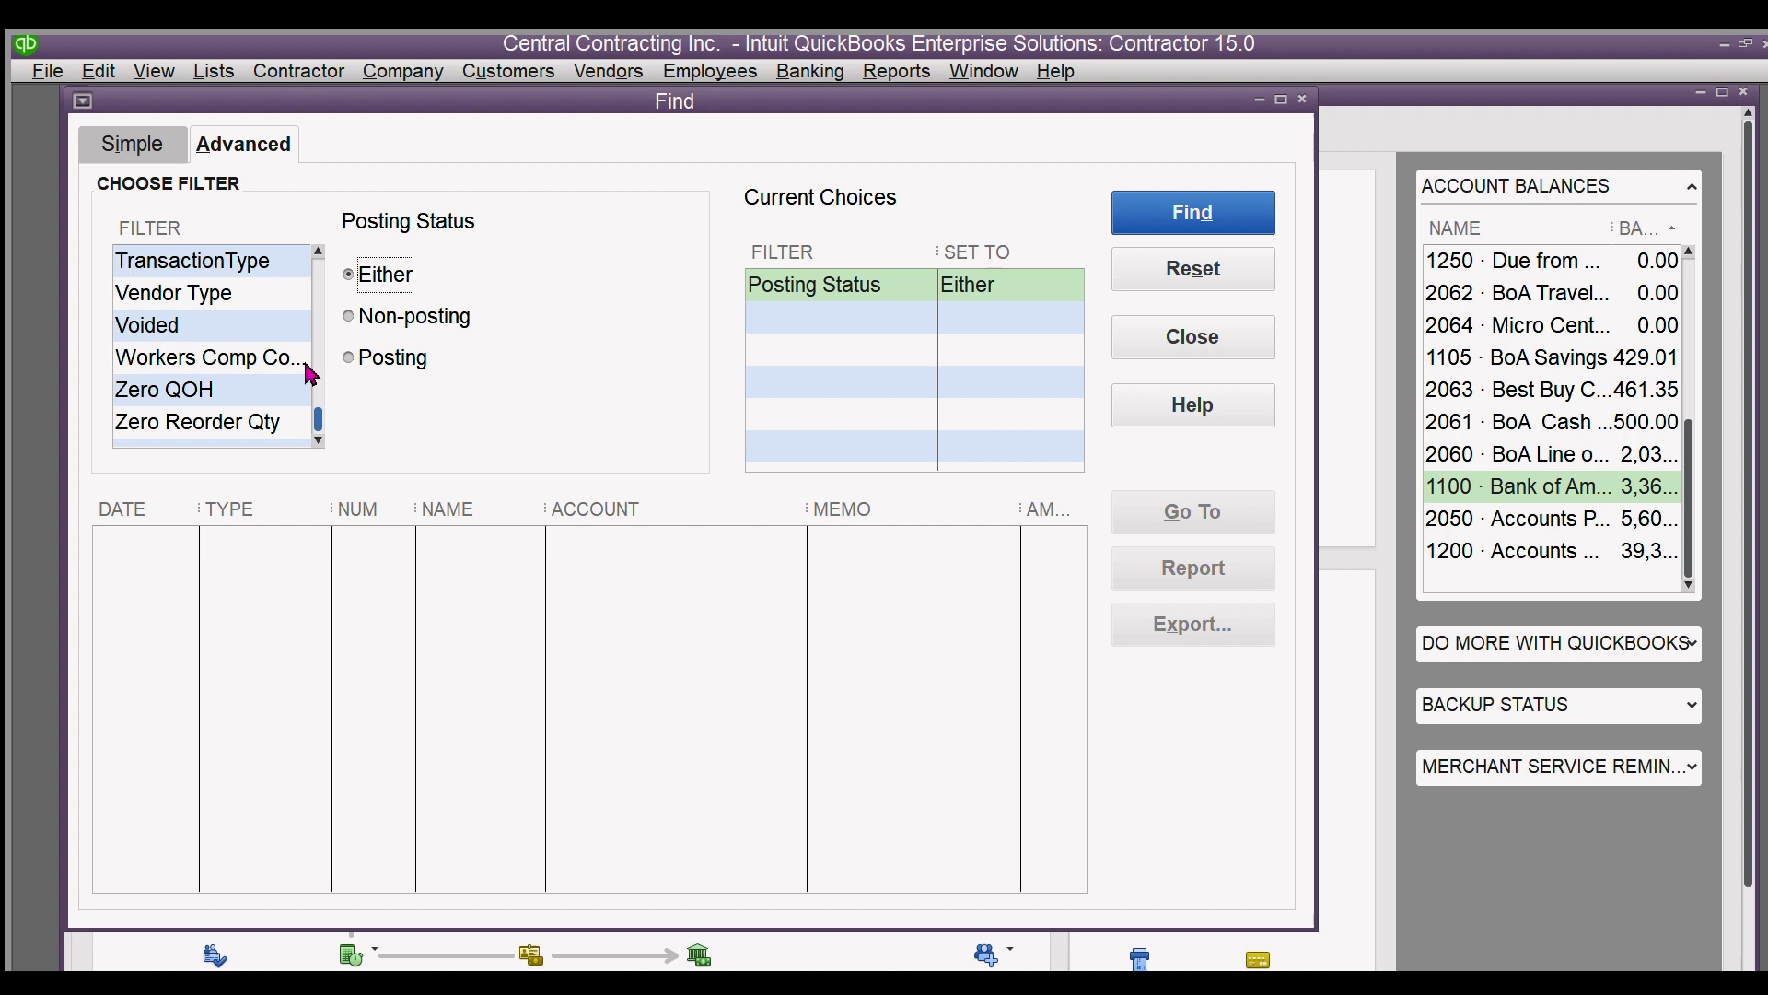
pyautogui.scroll(1, 311, 373)
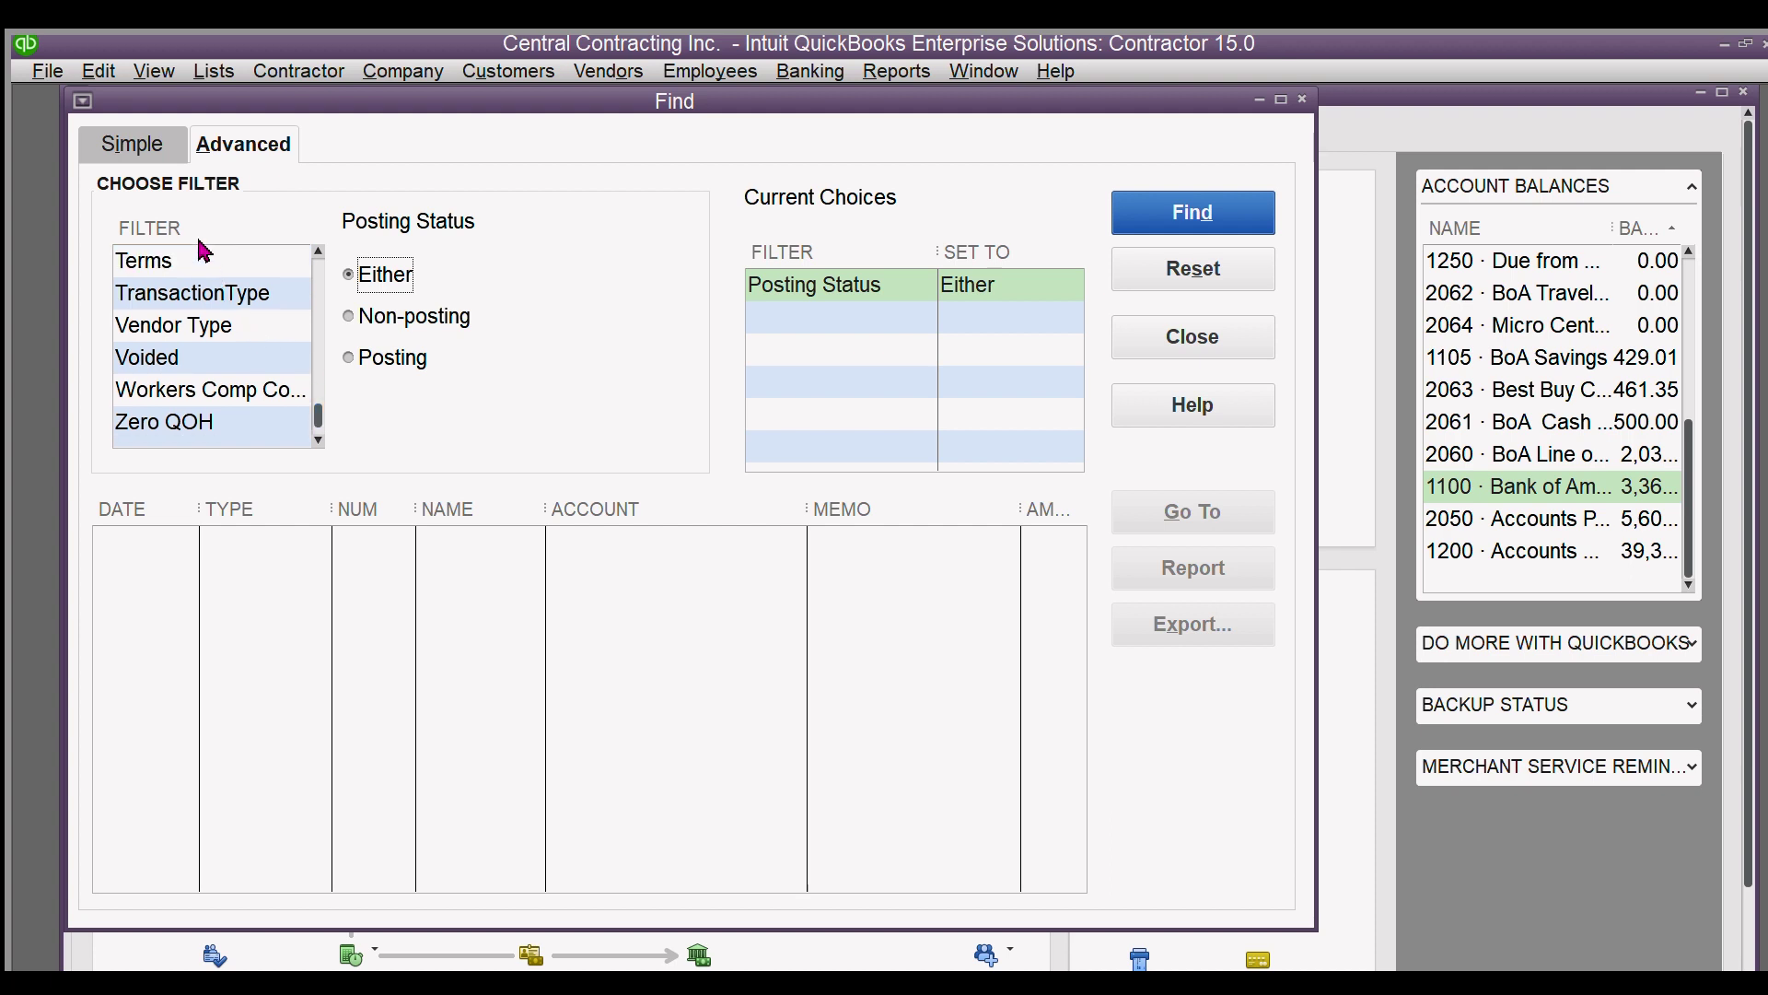
pyautogui.click(195, 293)
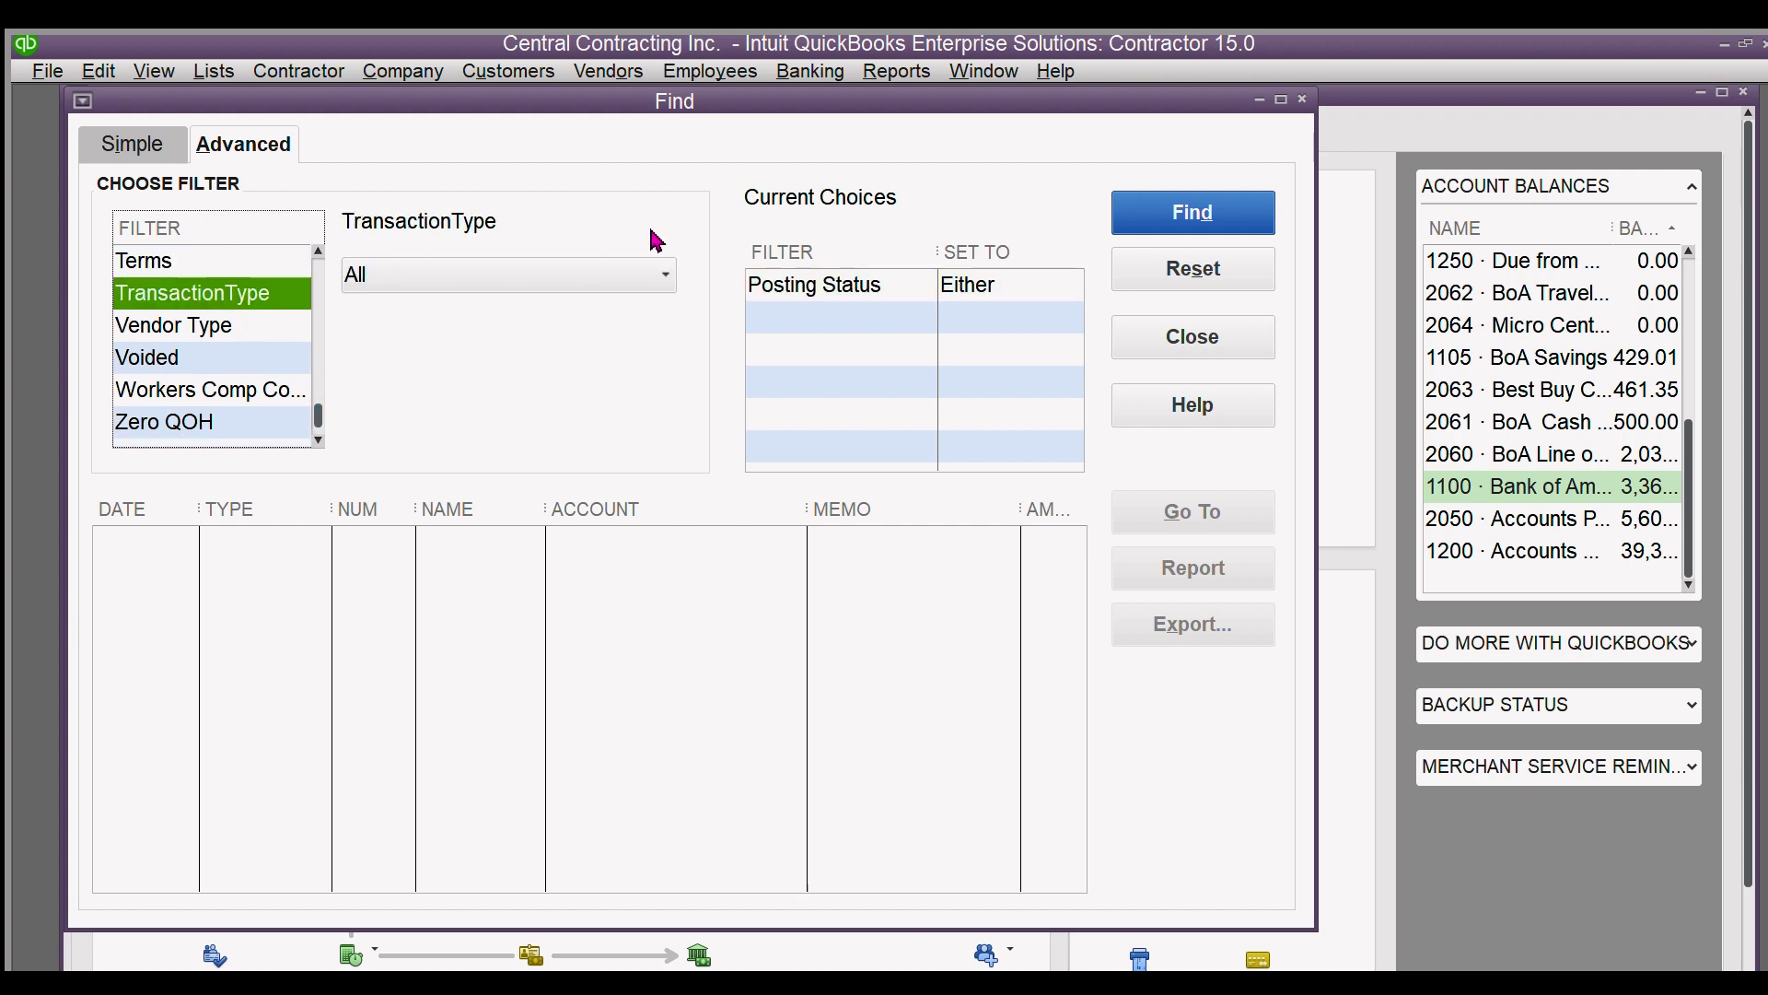
pyautogui.press('Tab')
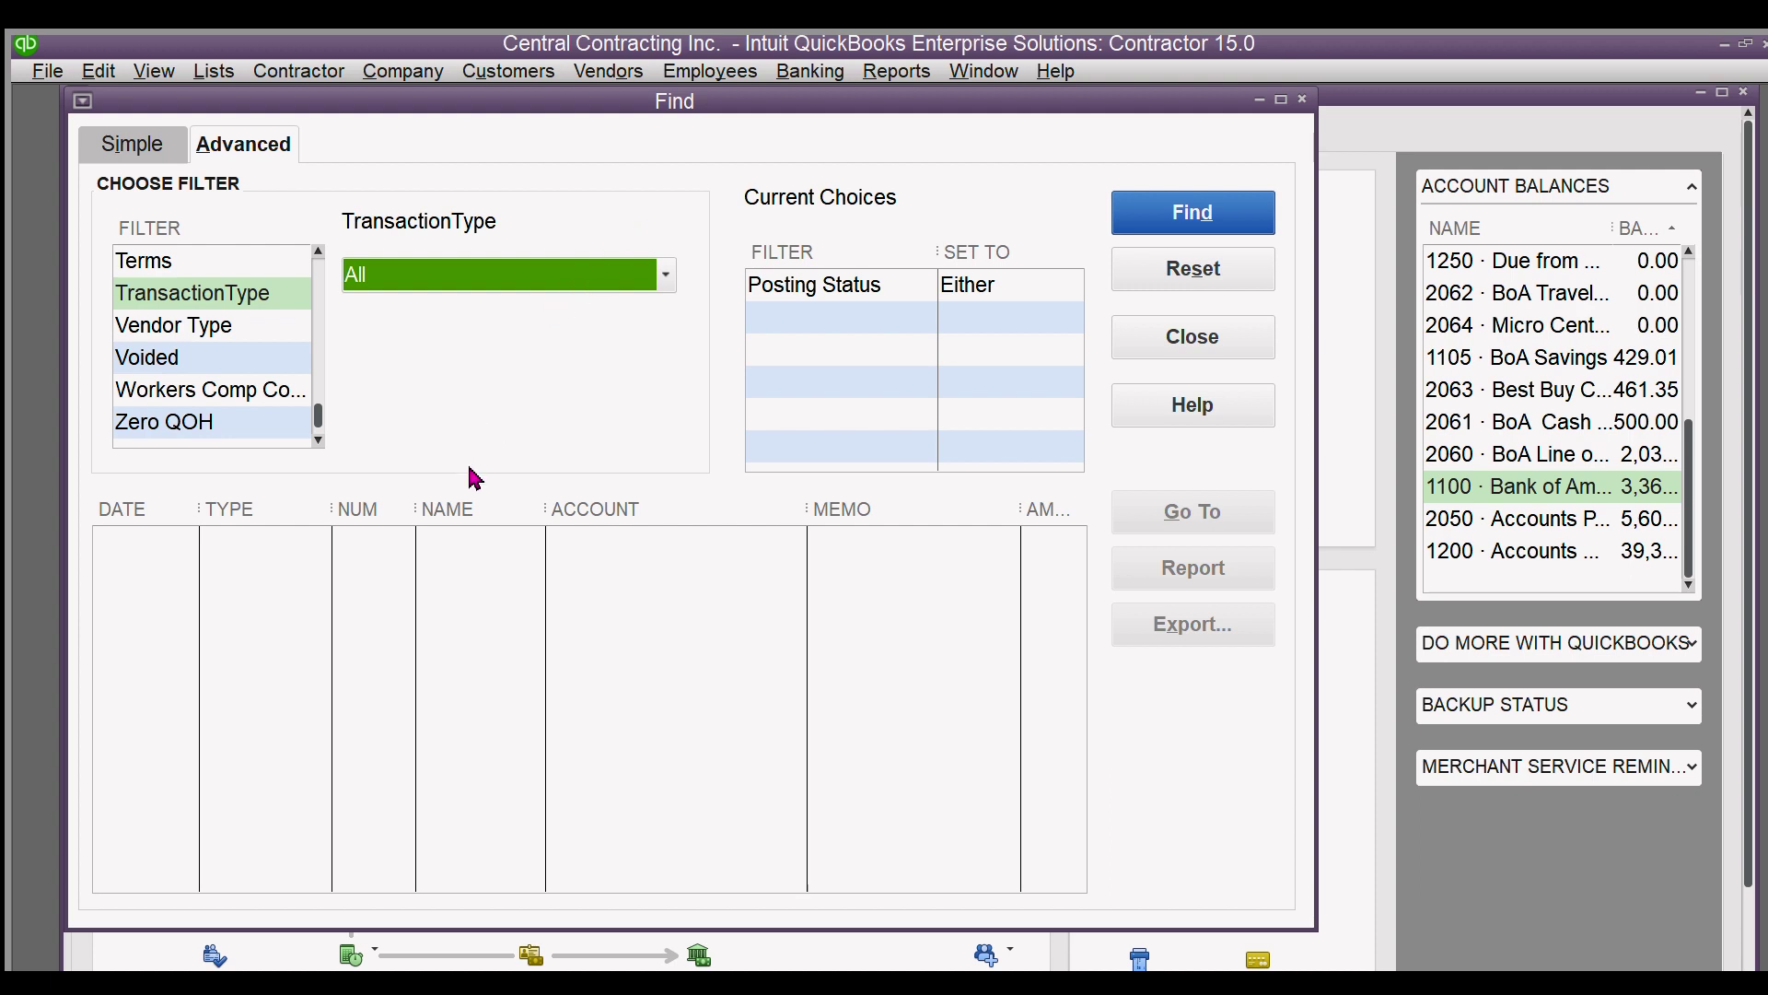
pyautogui.press('j')
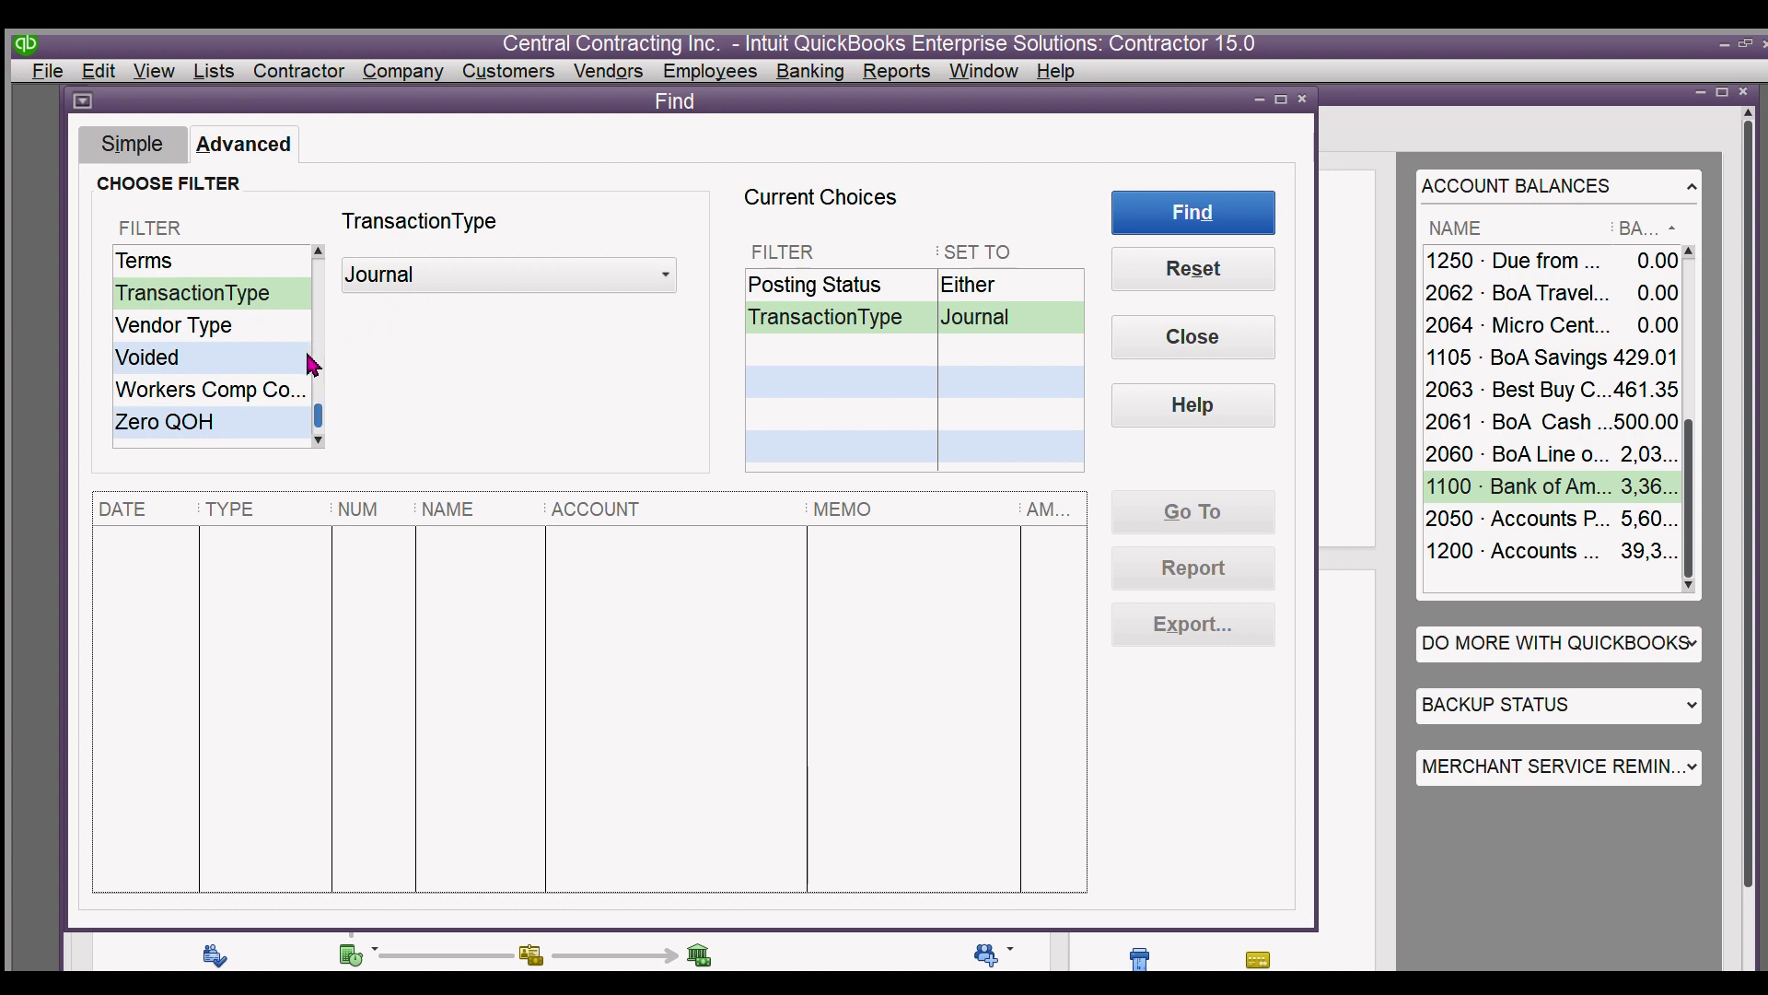
# Add a Date filter set to Last Calendar Year and run the search
pyautogui.scroll(10, 319, 356)
pyautogui.scroll(4, 320, 258)
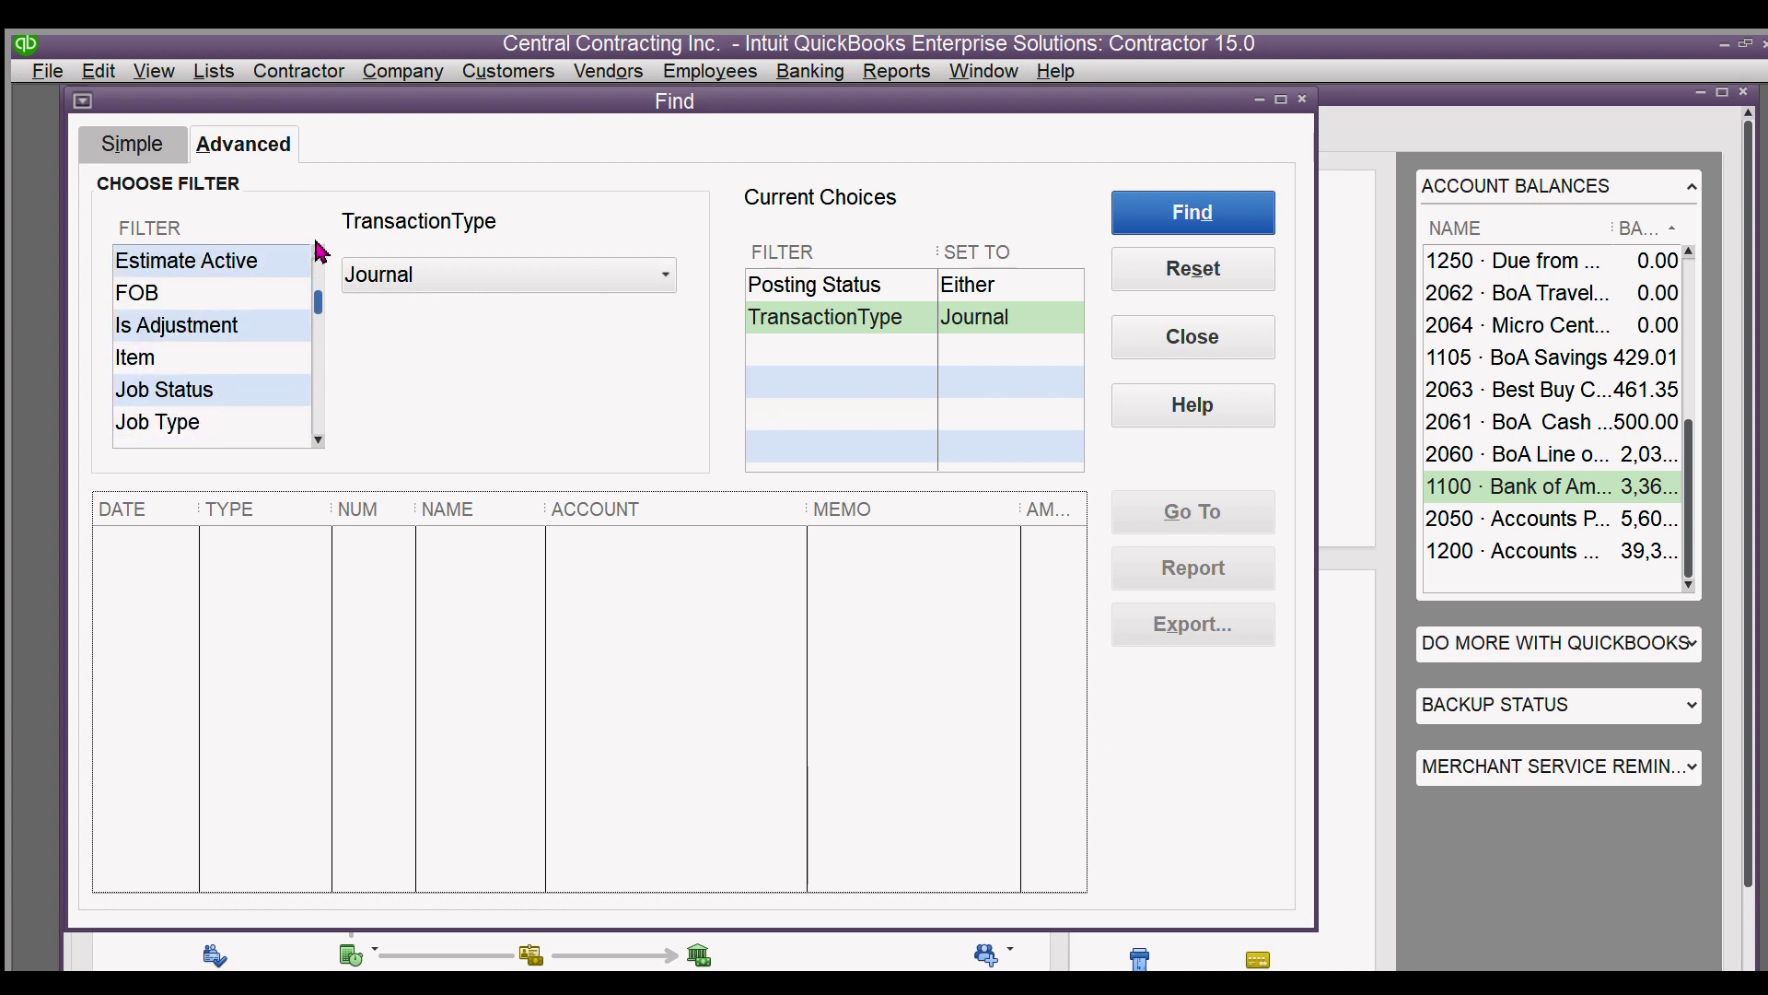
pyautogui.scroll(5, 319, 250)
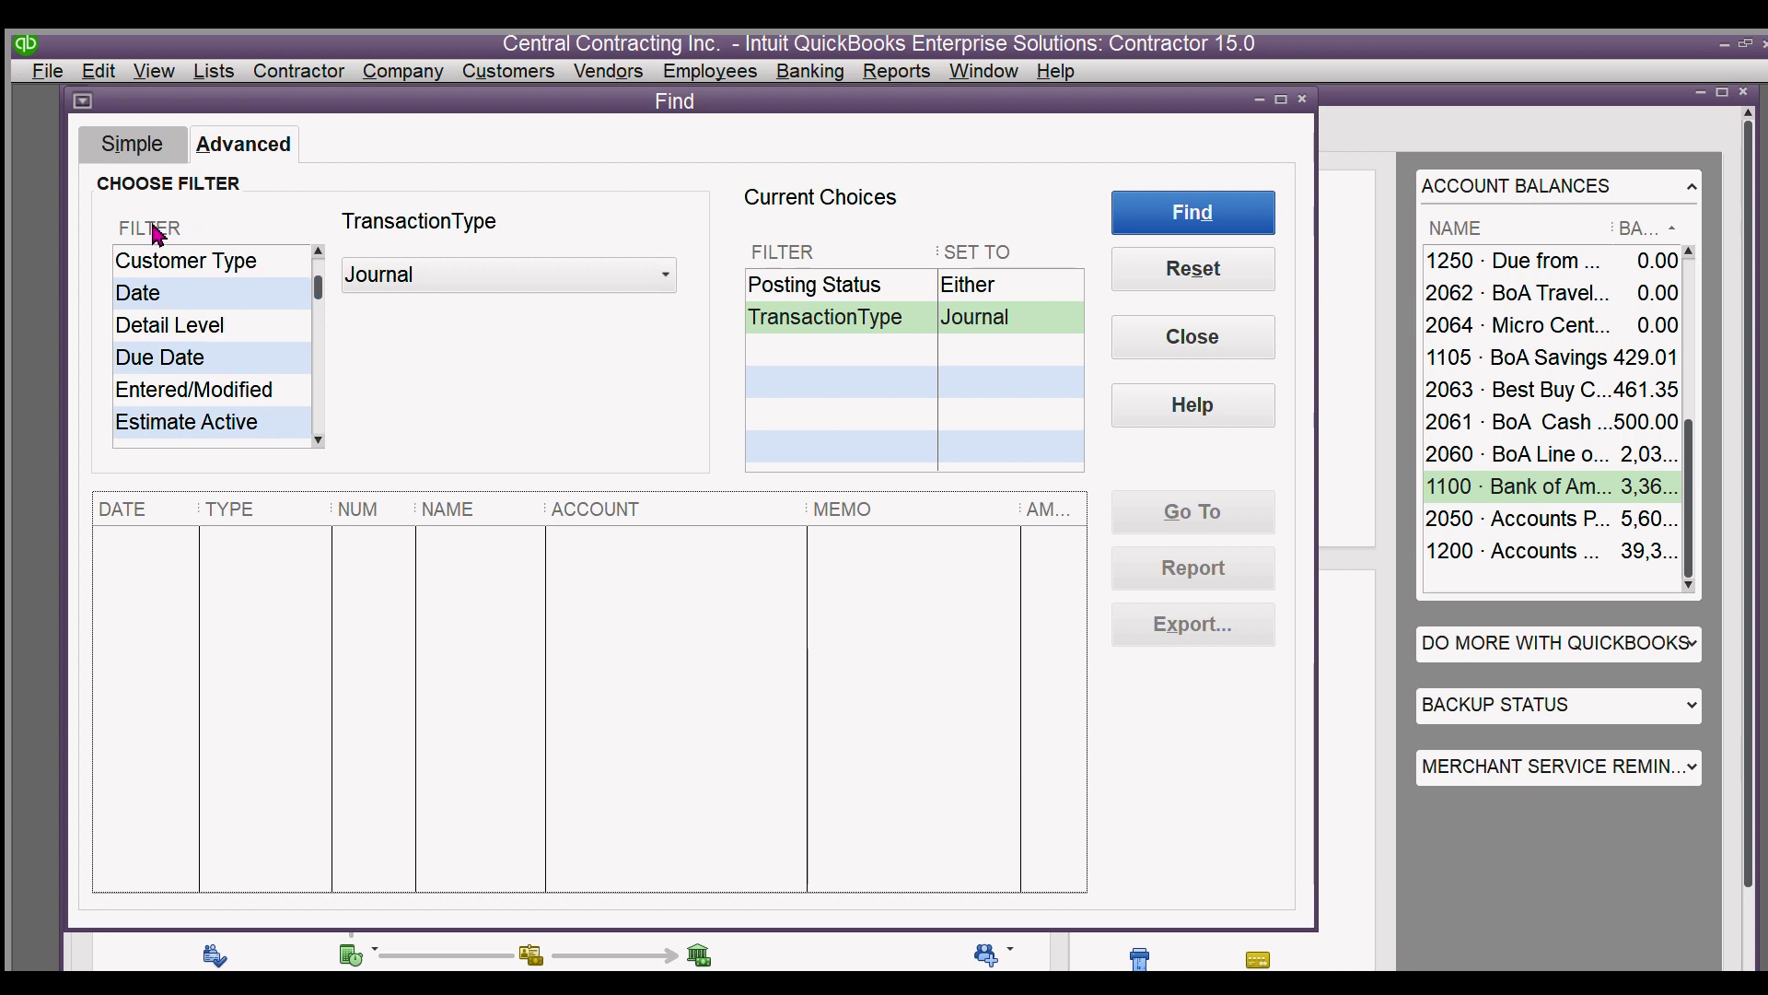
pyautogui.click(138, 292)
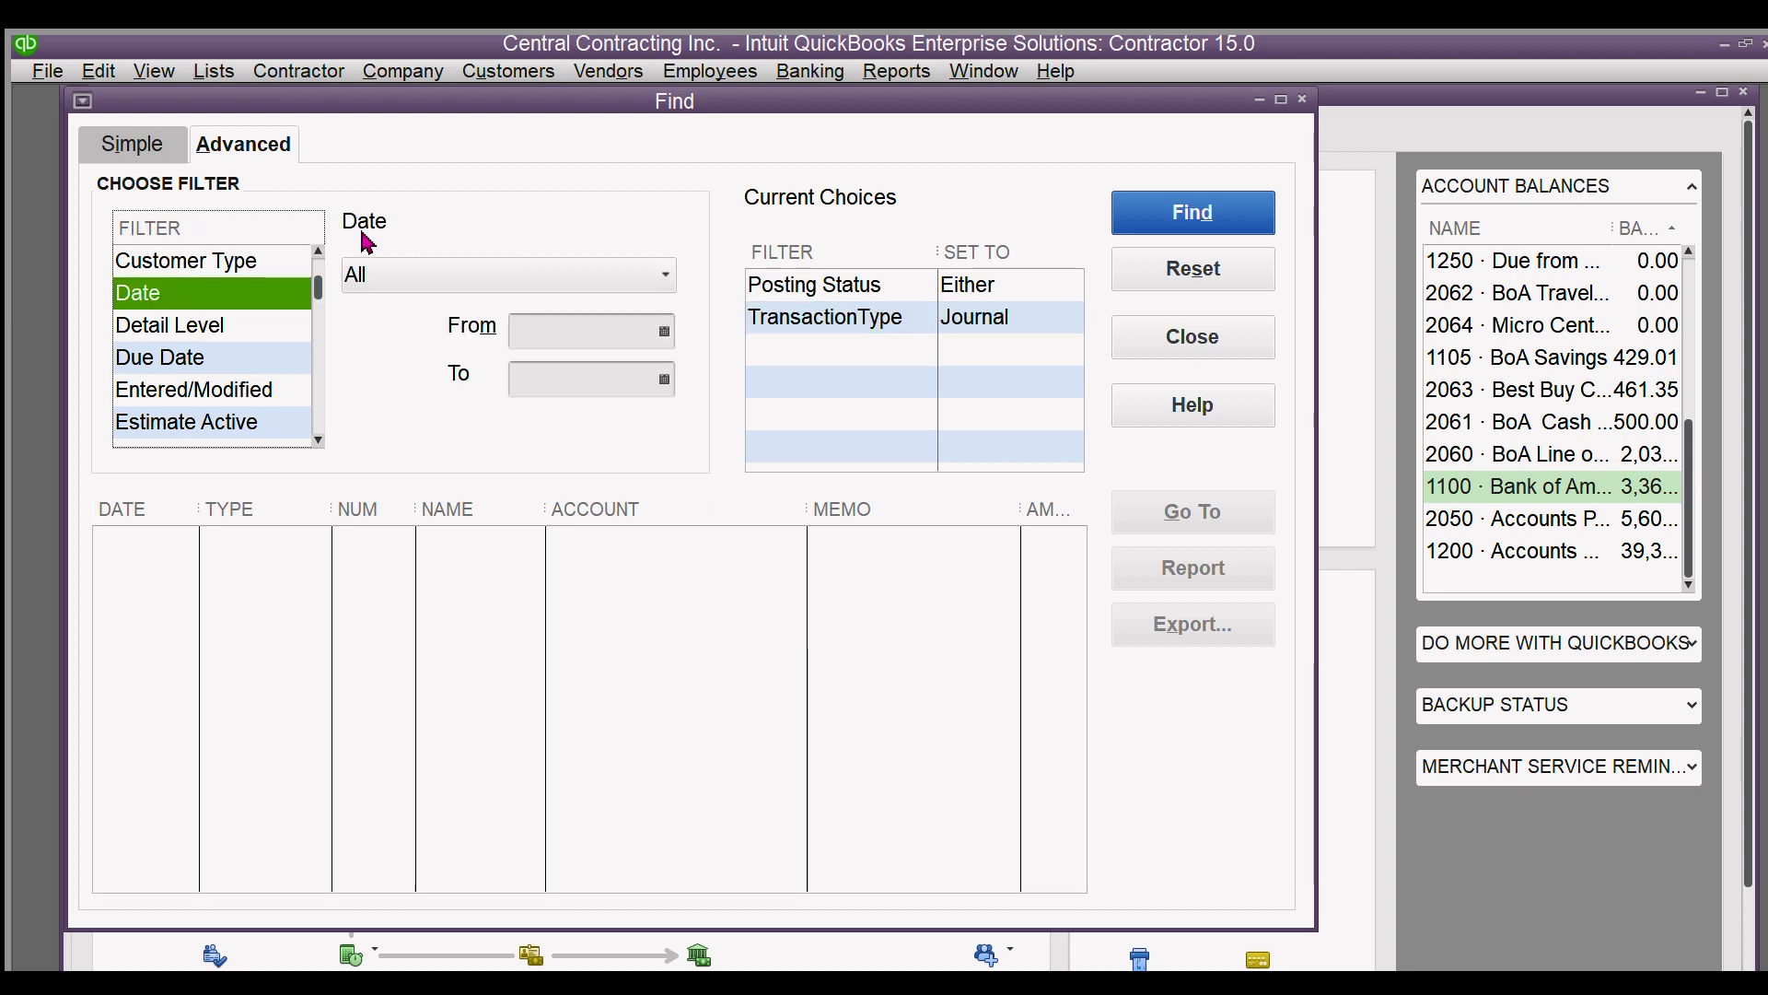
pyautogui.click(654, 276)
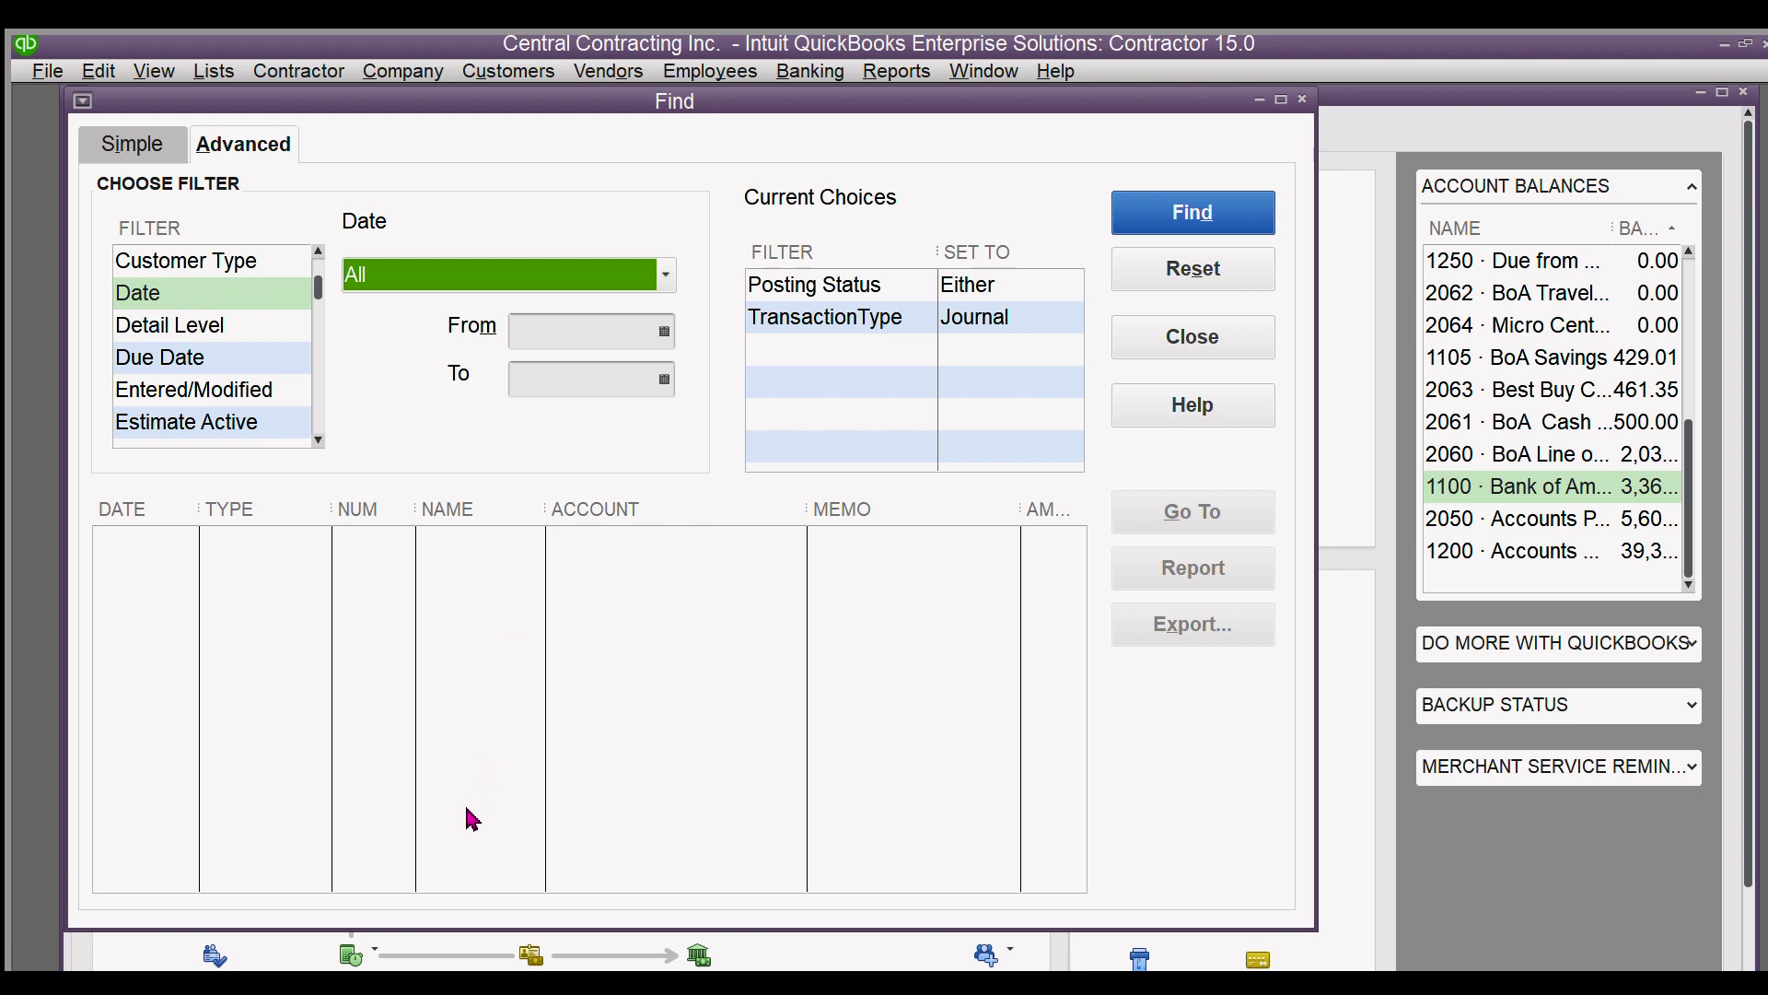
pyautogui.press('l')
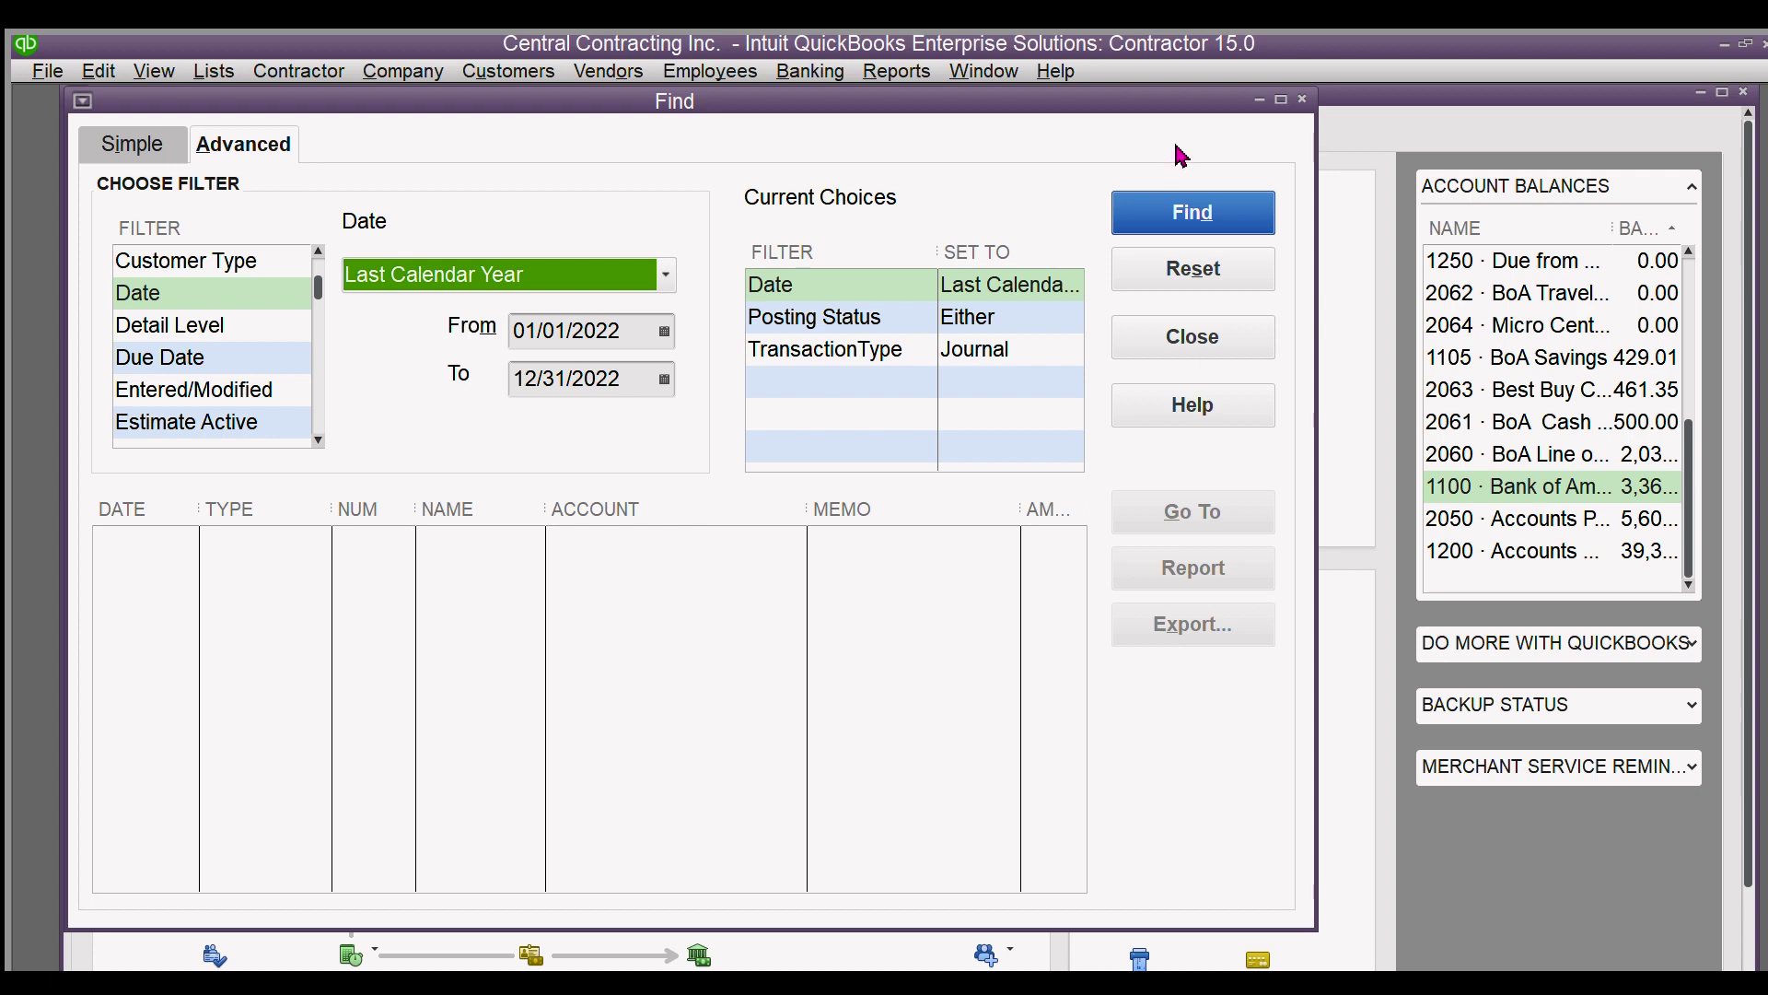
pyautogui.press('Return')
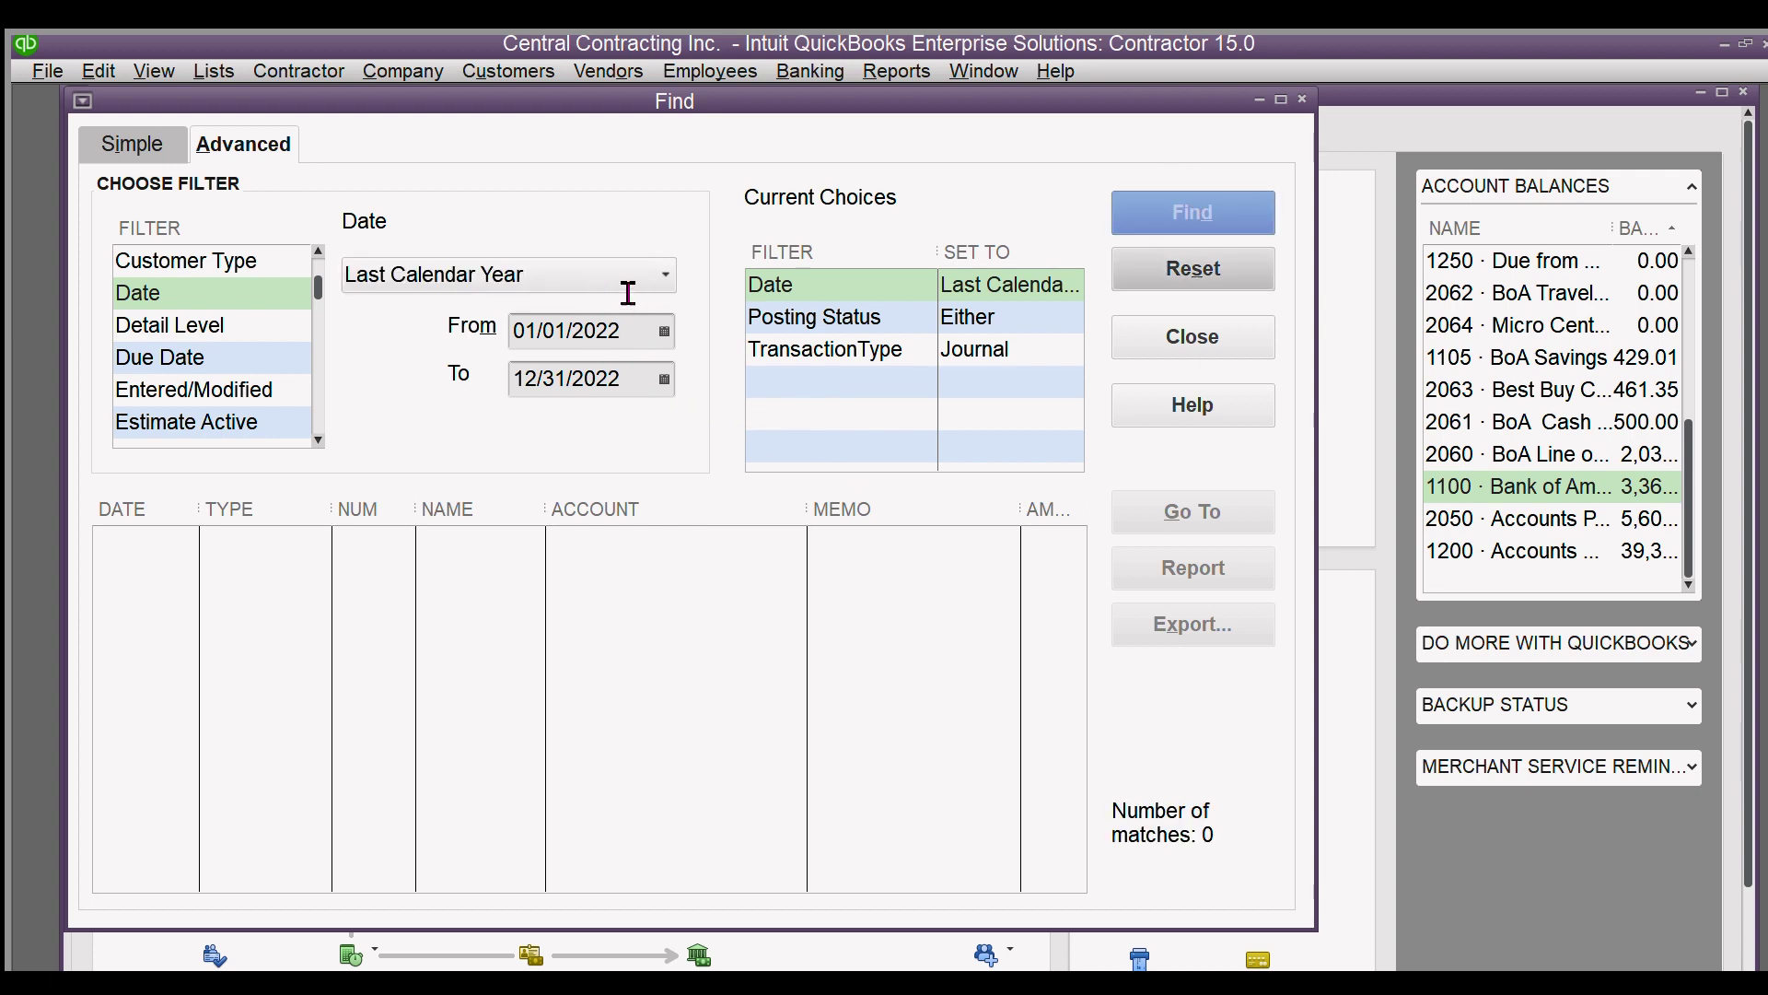
# Change the Date filter to run from 01/01/2021 to 12/31/2021 and search again
pyautogui.moveTo(629, 318); pyautogui.dragTo(626, 319)
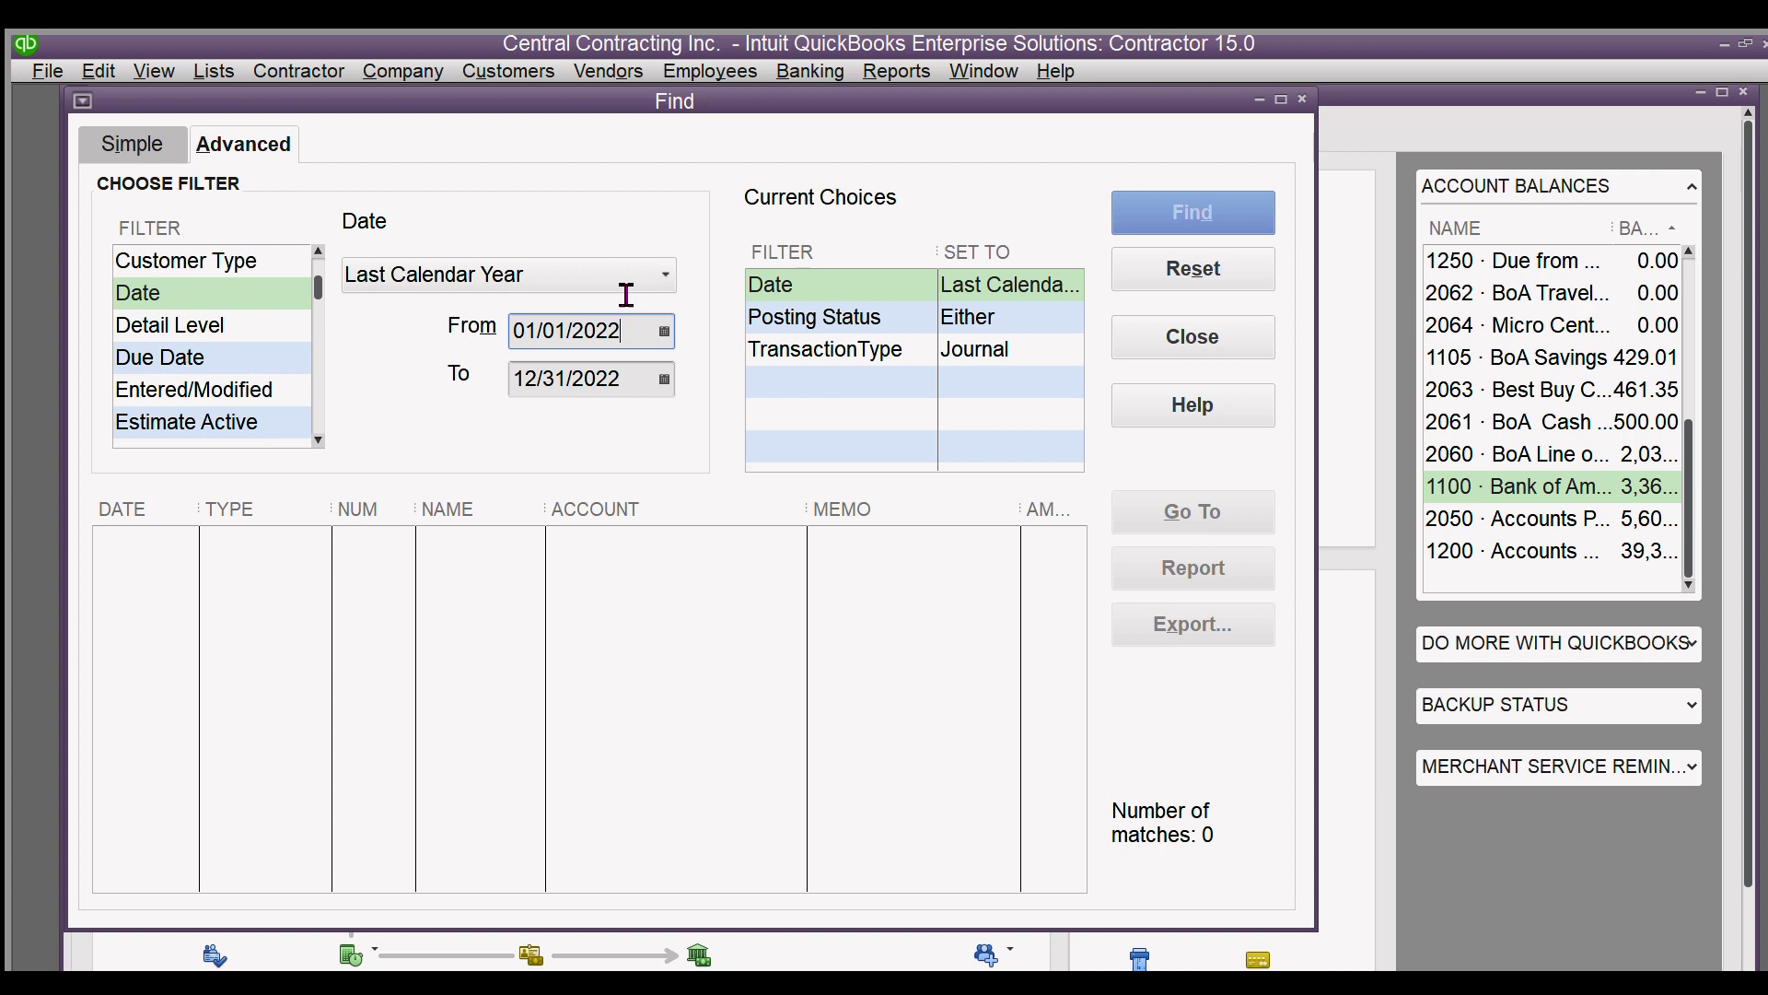
pyautogui.hotkey('shift', 'Left')
pyautogui.write('1')
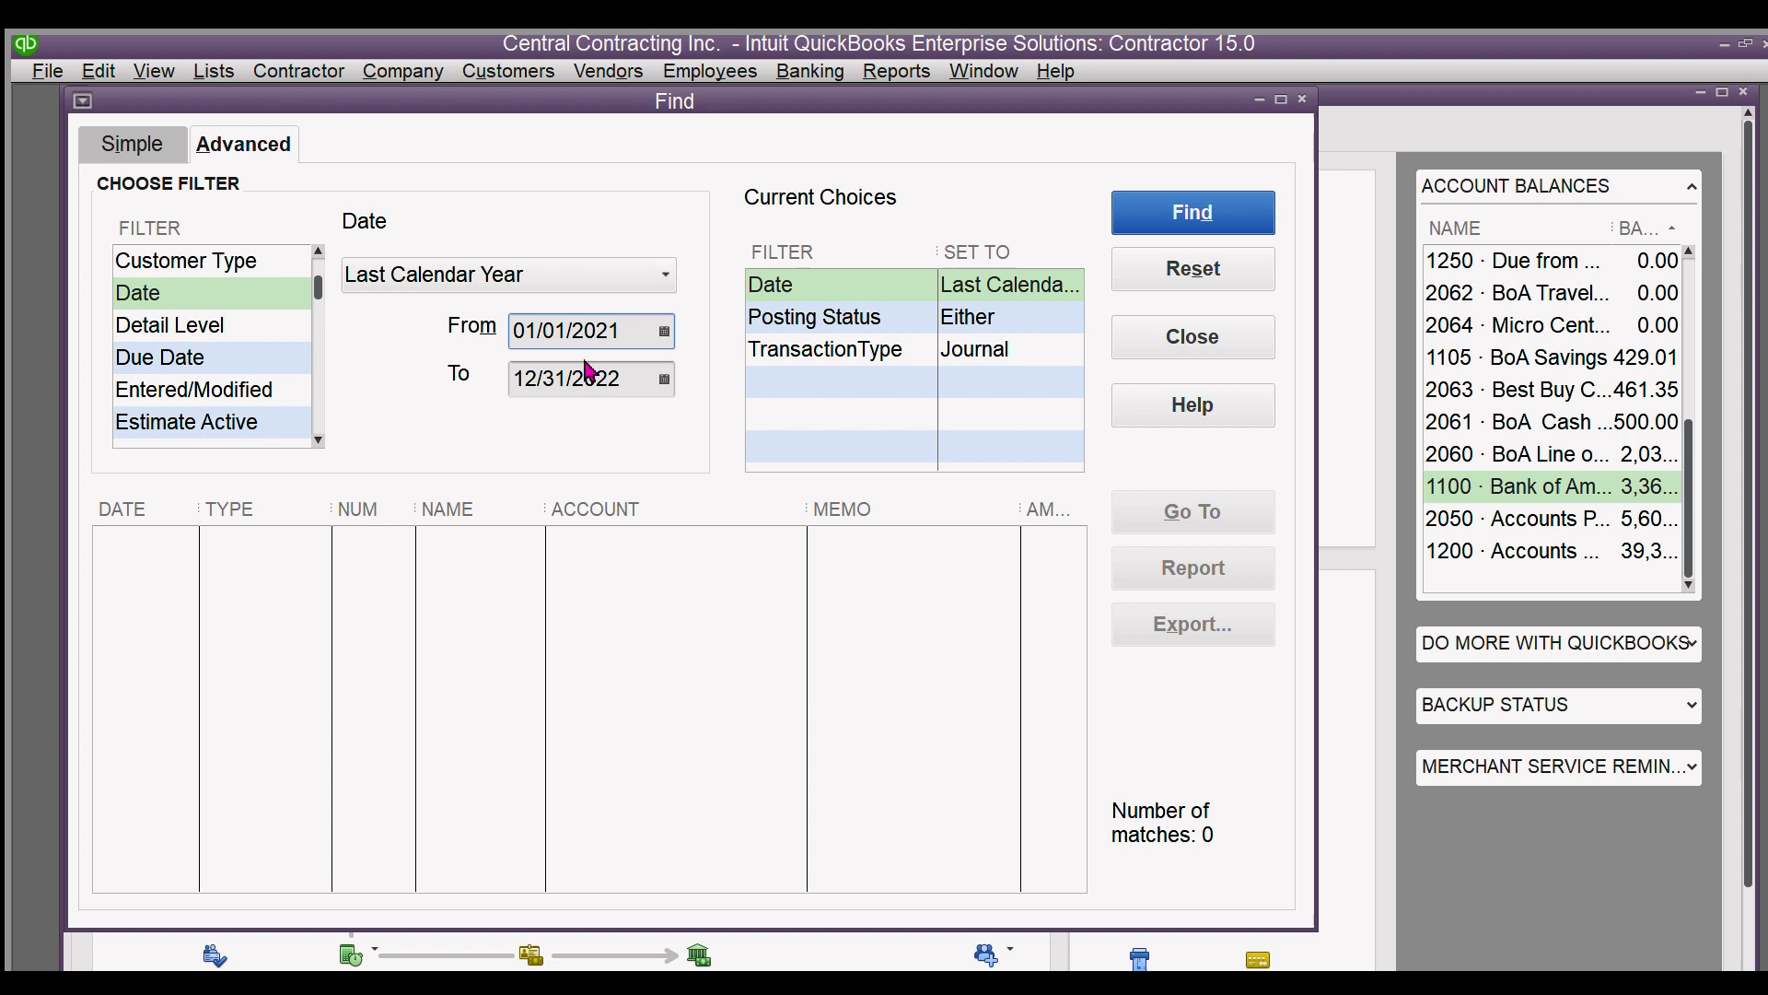
pyautogui.press('Tab')
pyautogui.hotkey('shift', 'Left')
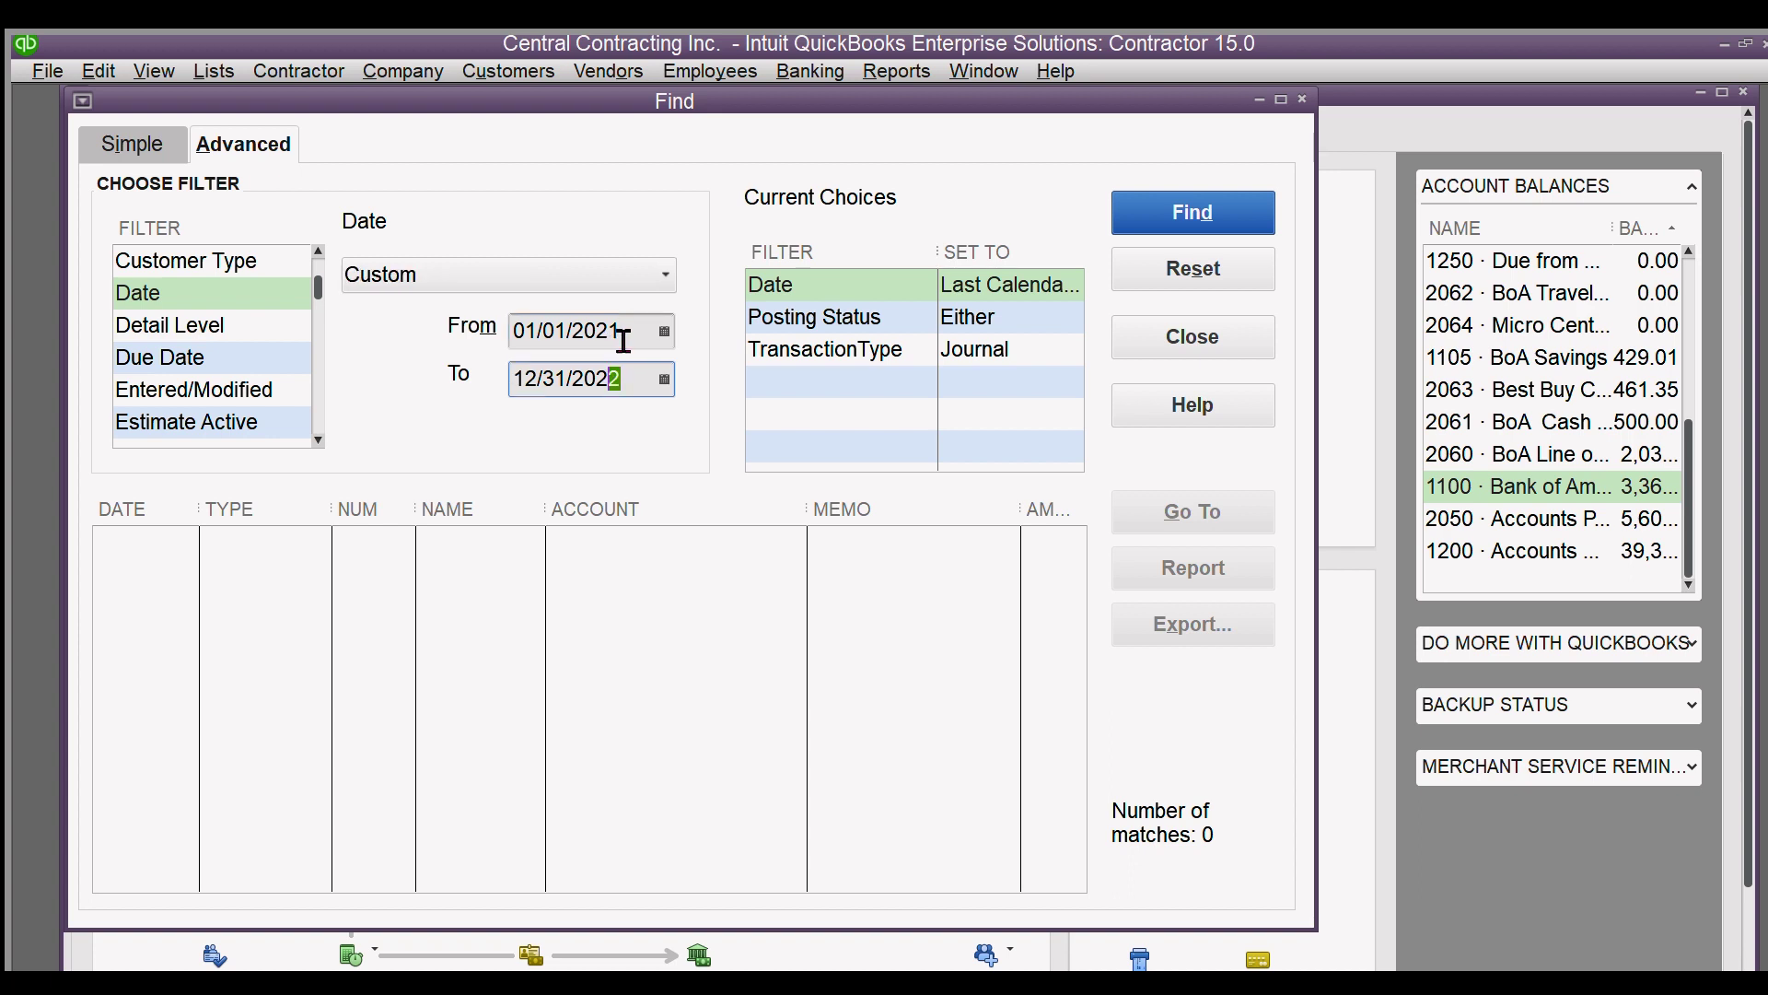
pyautogui.write('1')
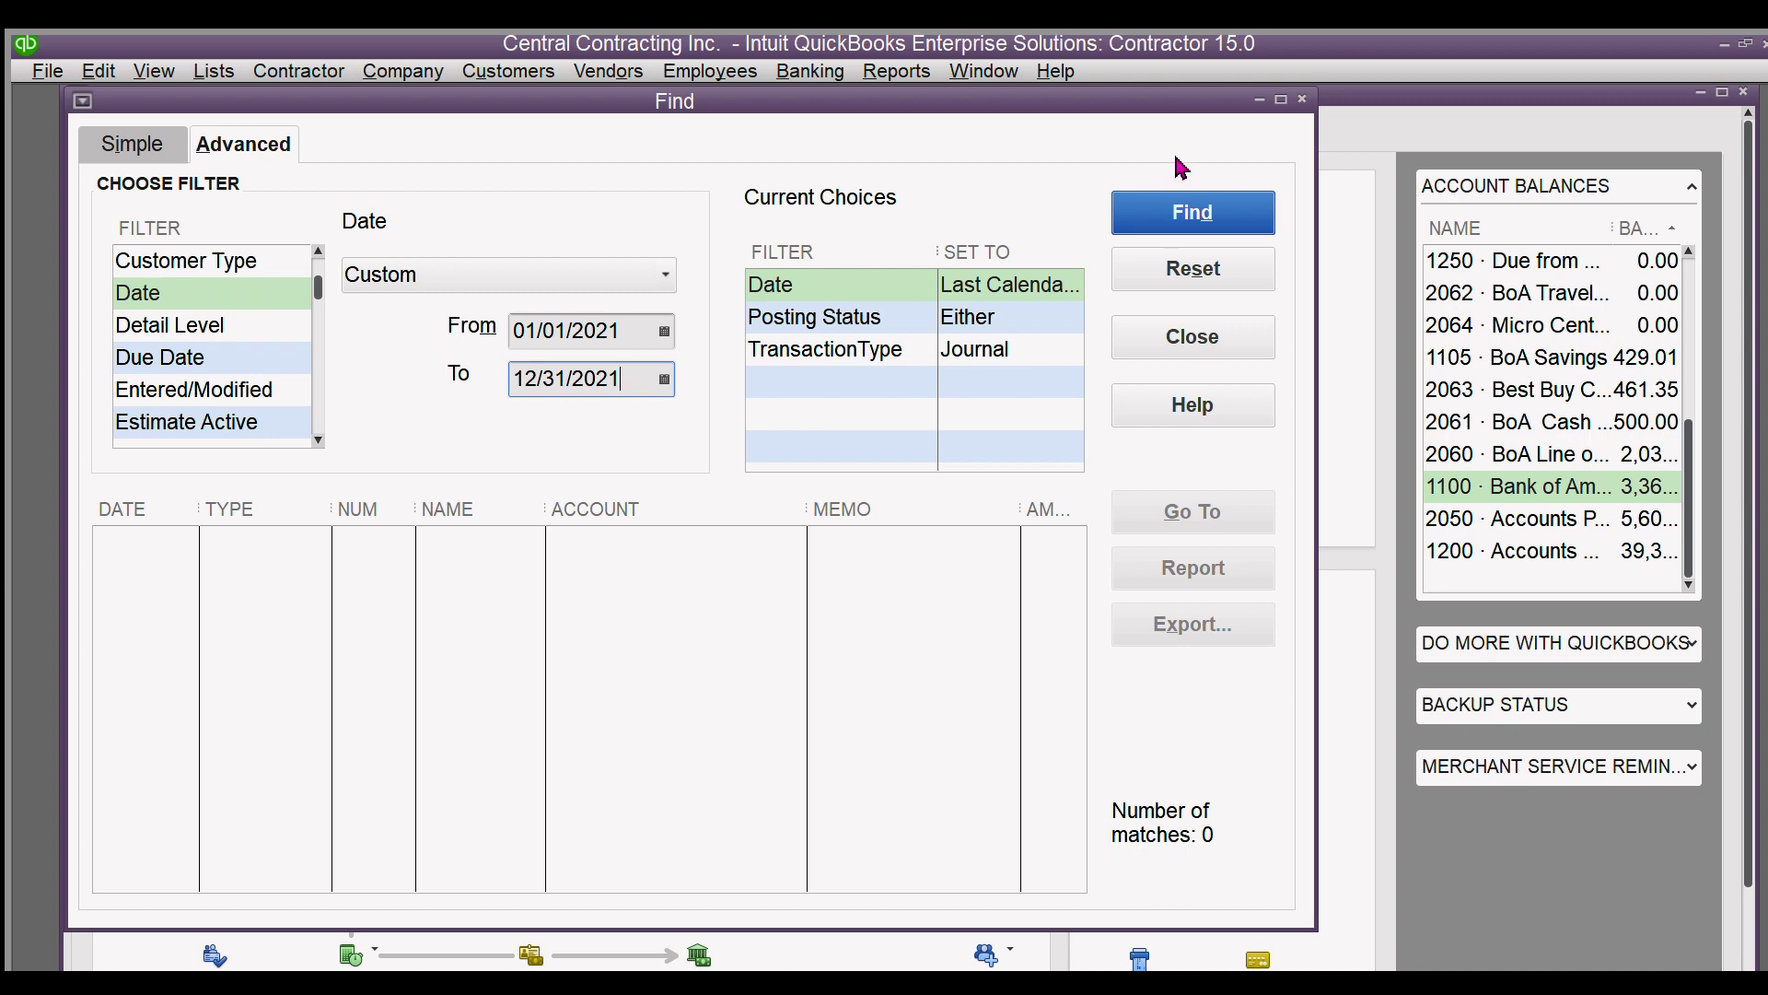
pyautogui.press('Return')
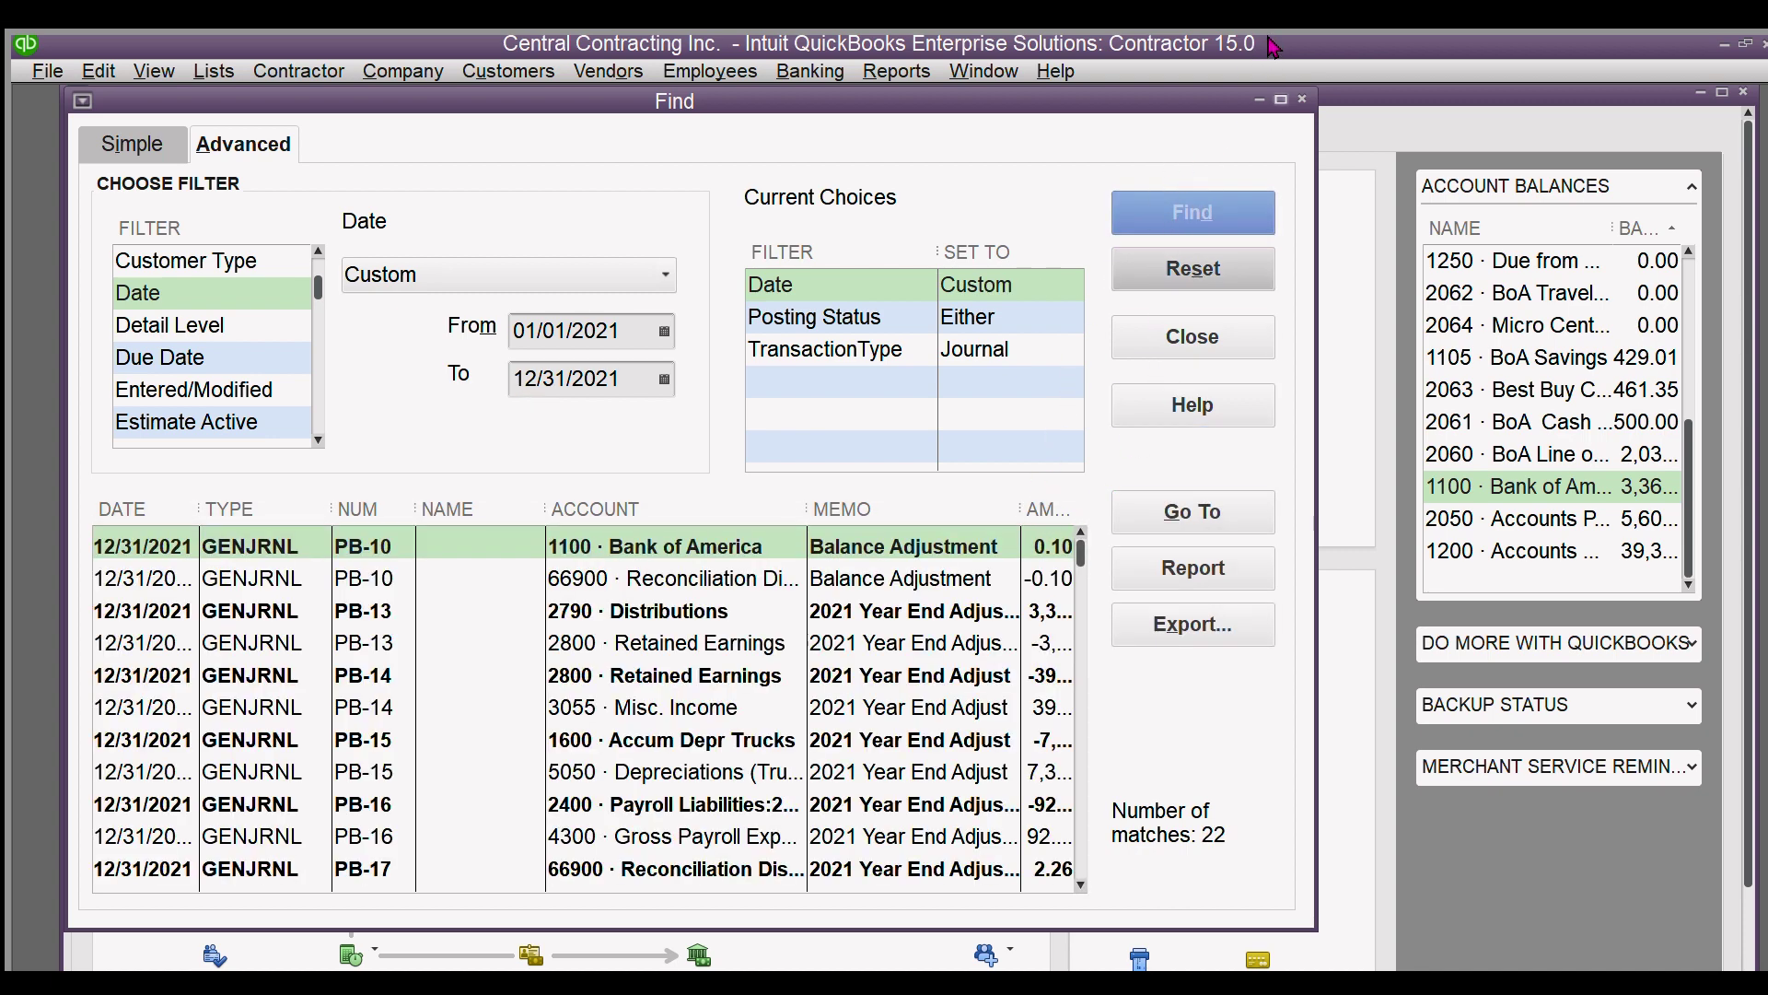
# Maximize the Find window and look through the listed 2021 journal entries
pyautogui.click(1280, 99)
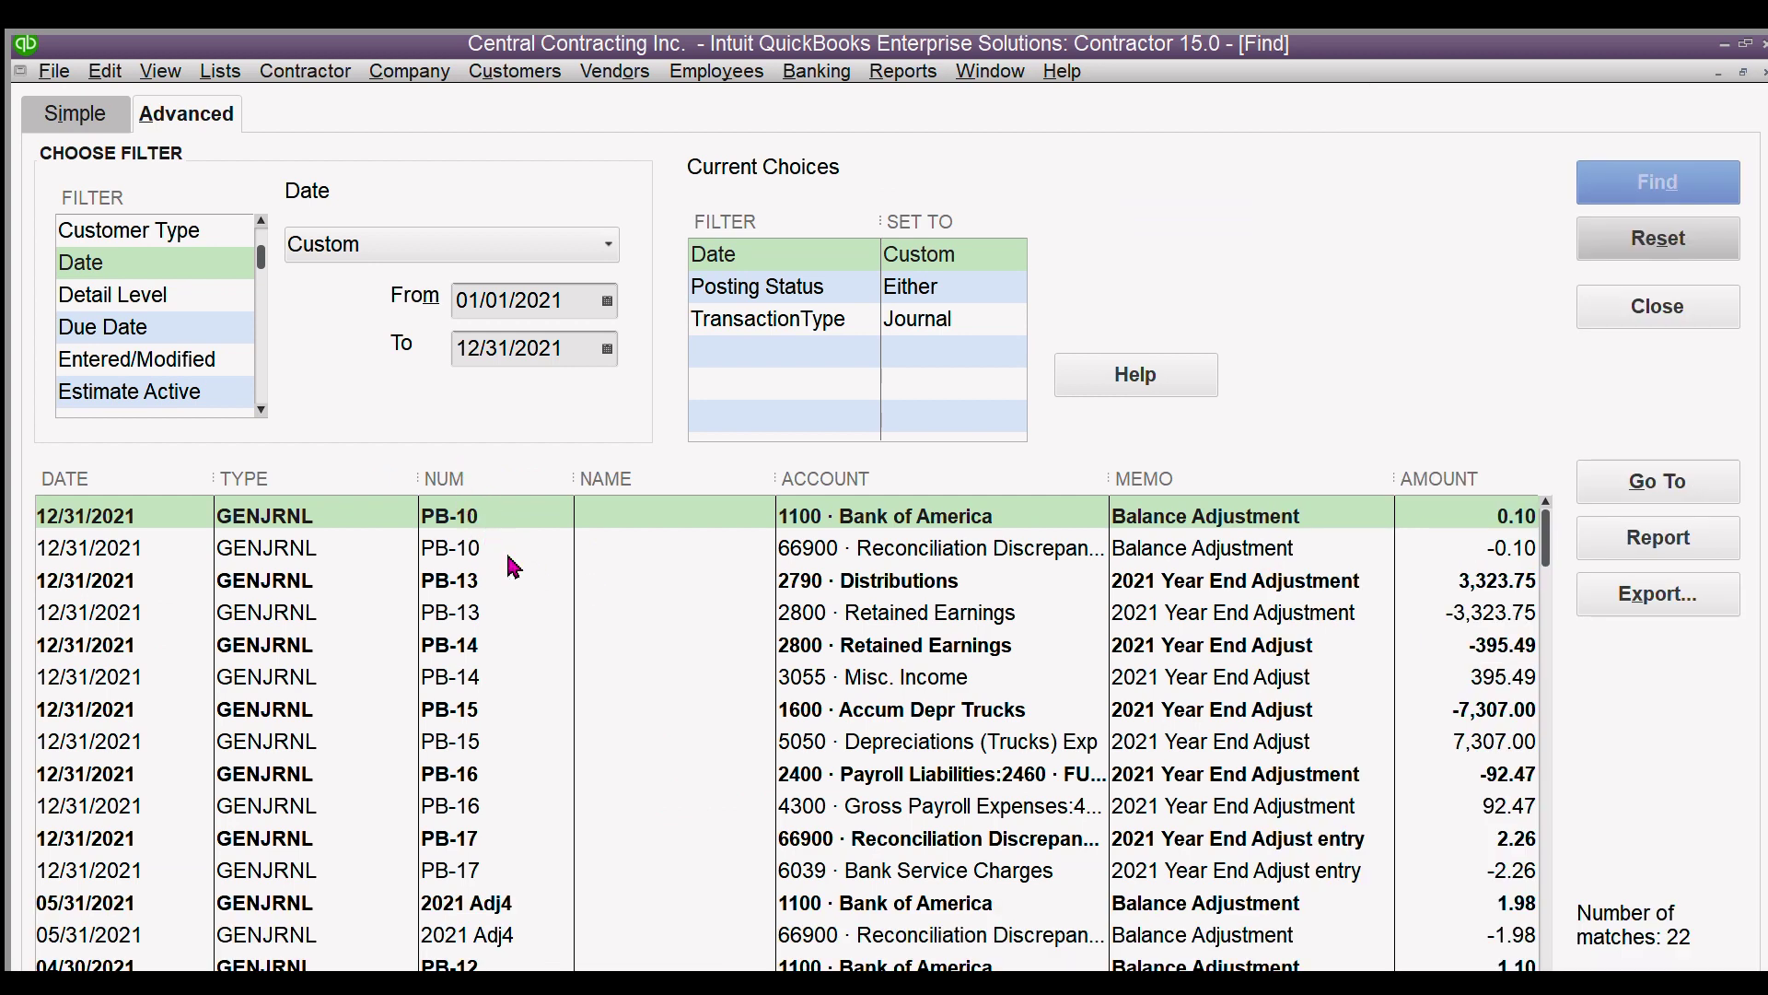
pyautogui.scroll(-3, 522, 594)
pyautogui.moveTo(1545, 538); pyautogui.dragTo(1536, 755)
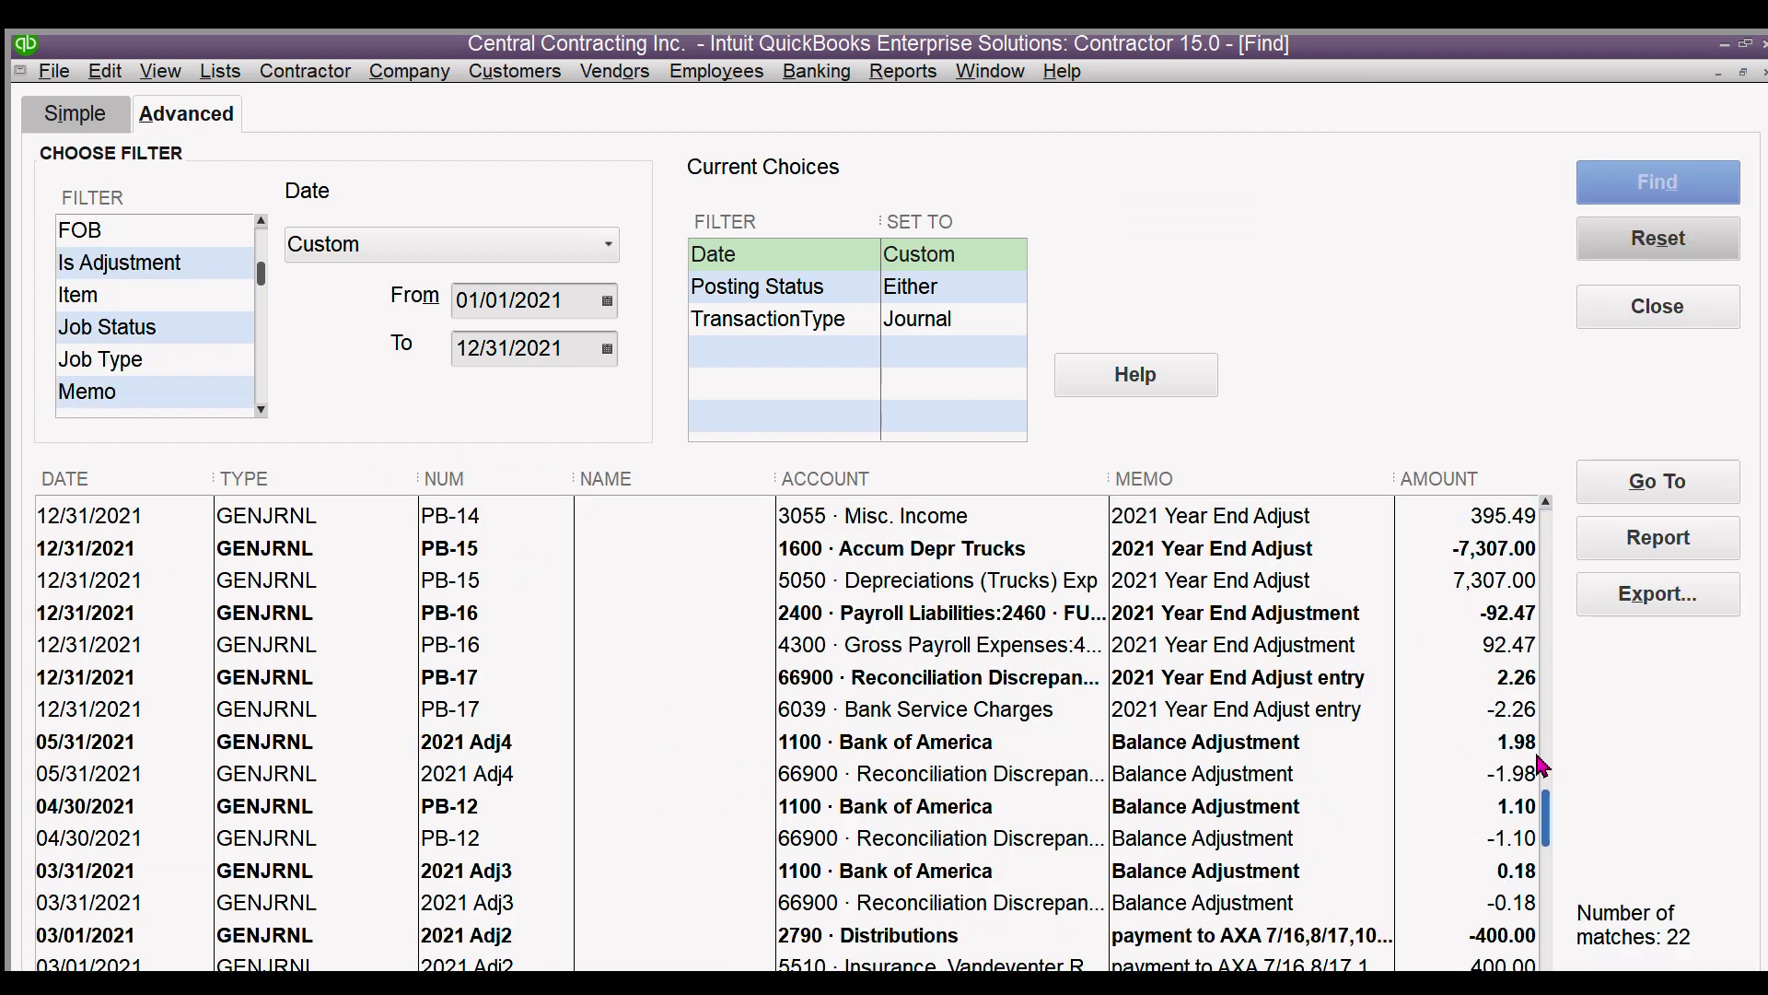
pyautogui.scroll(4, 1536, 762)
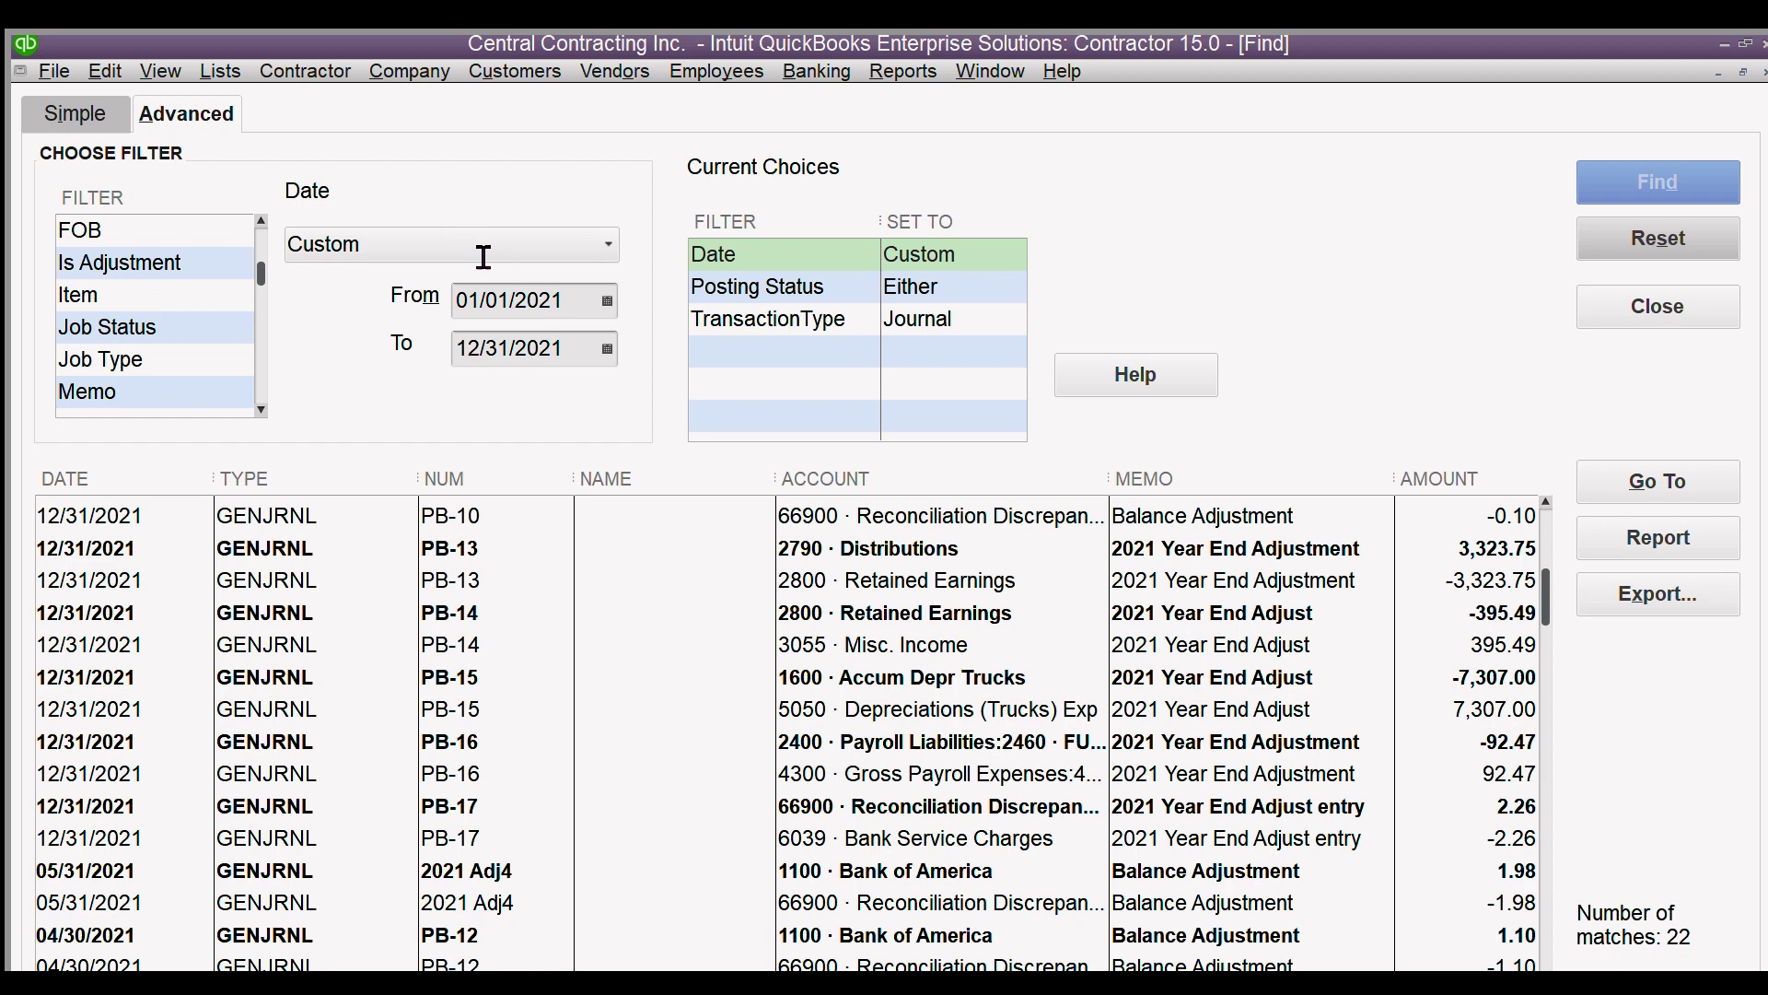
# Set the Date filter's From date to 12/31/2021 and rerun the journal search
pyautogui.moveTo(483, 257); pyautogui.dragTo(468, 260)
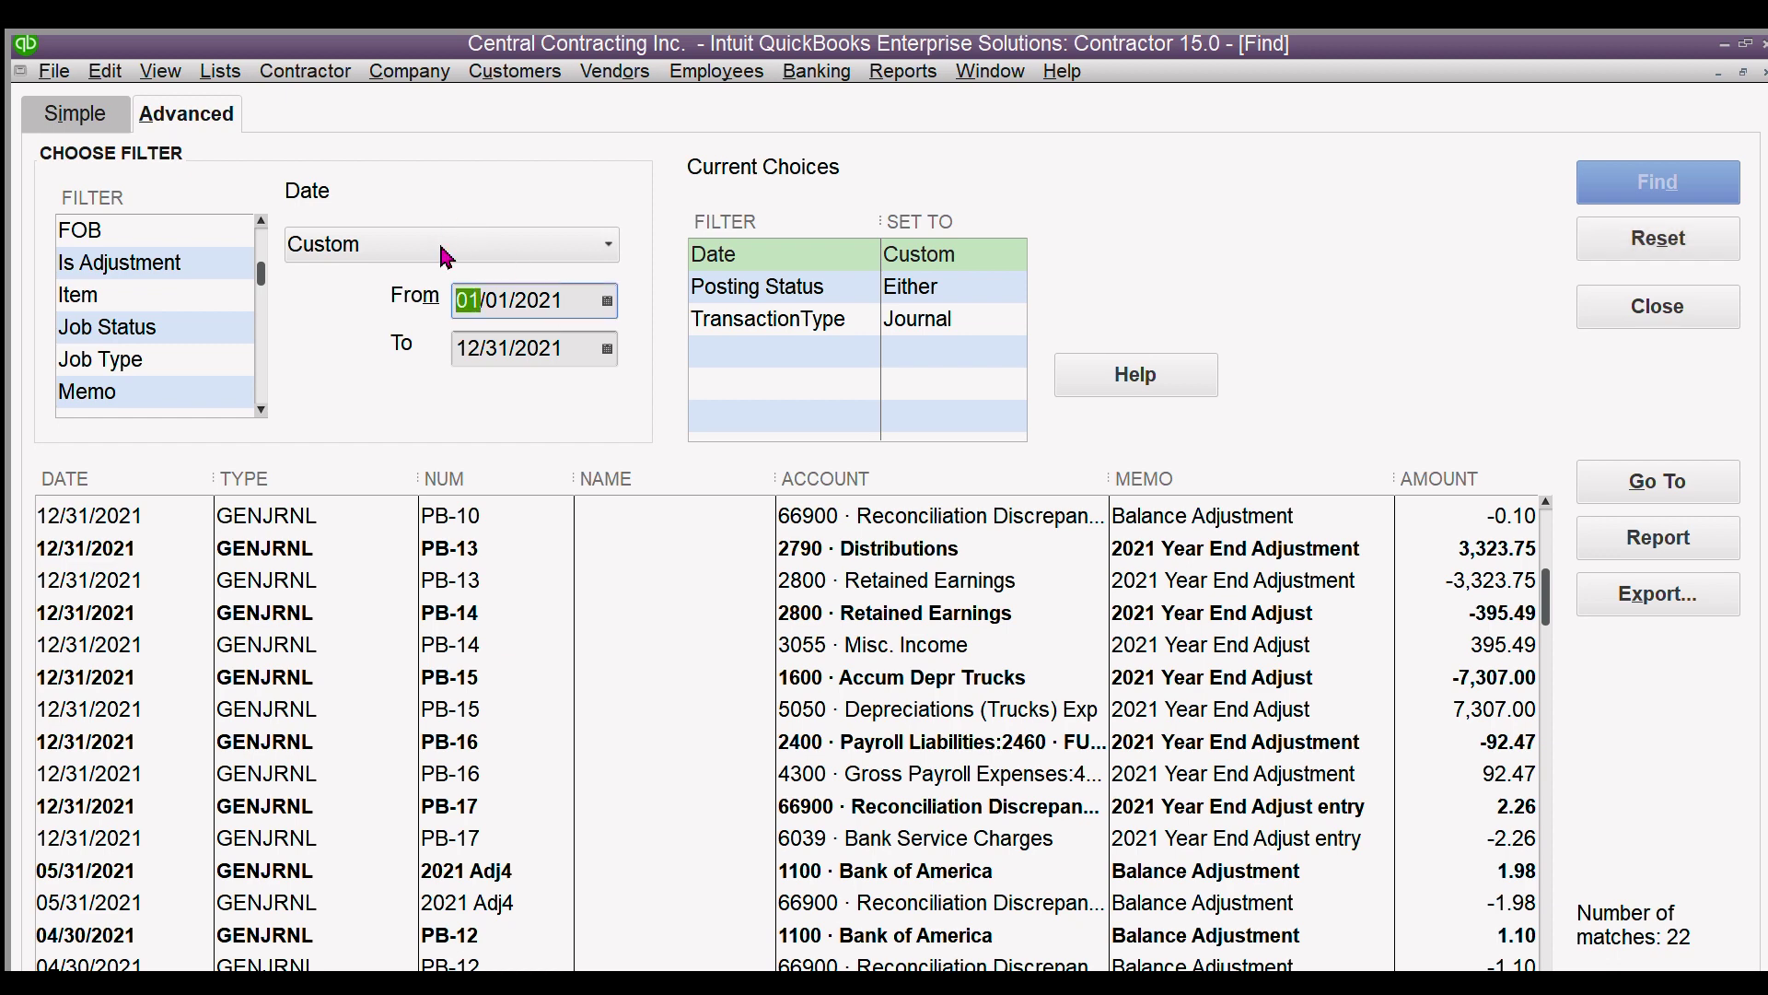
pyautogui.write('12/3')
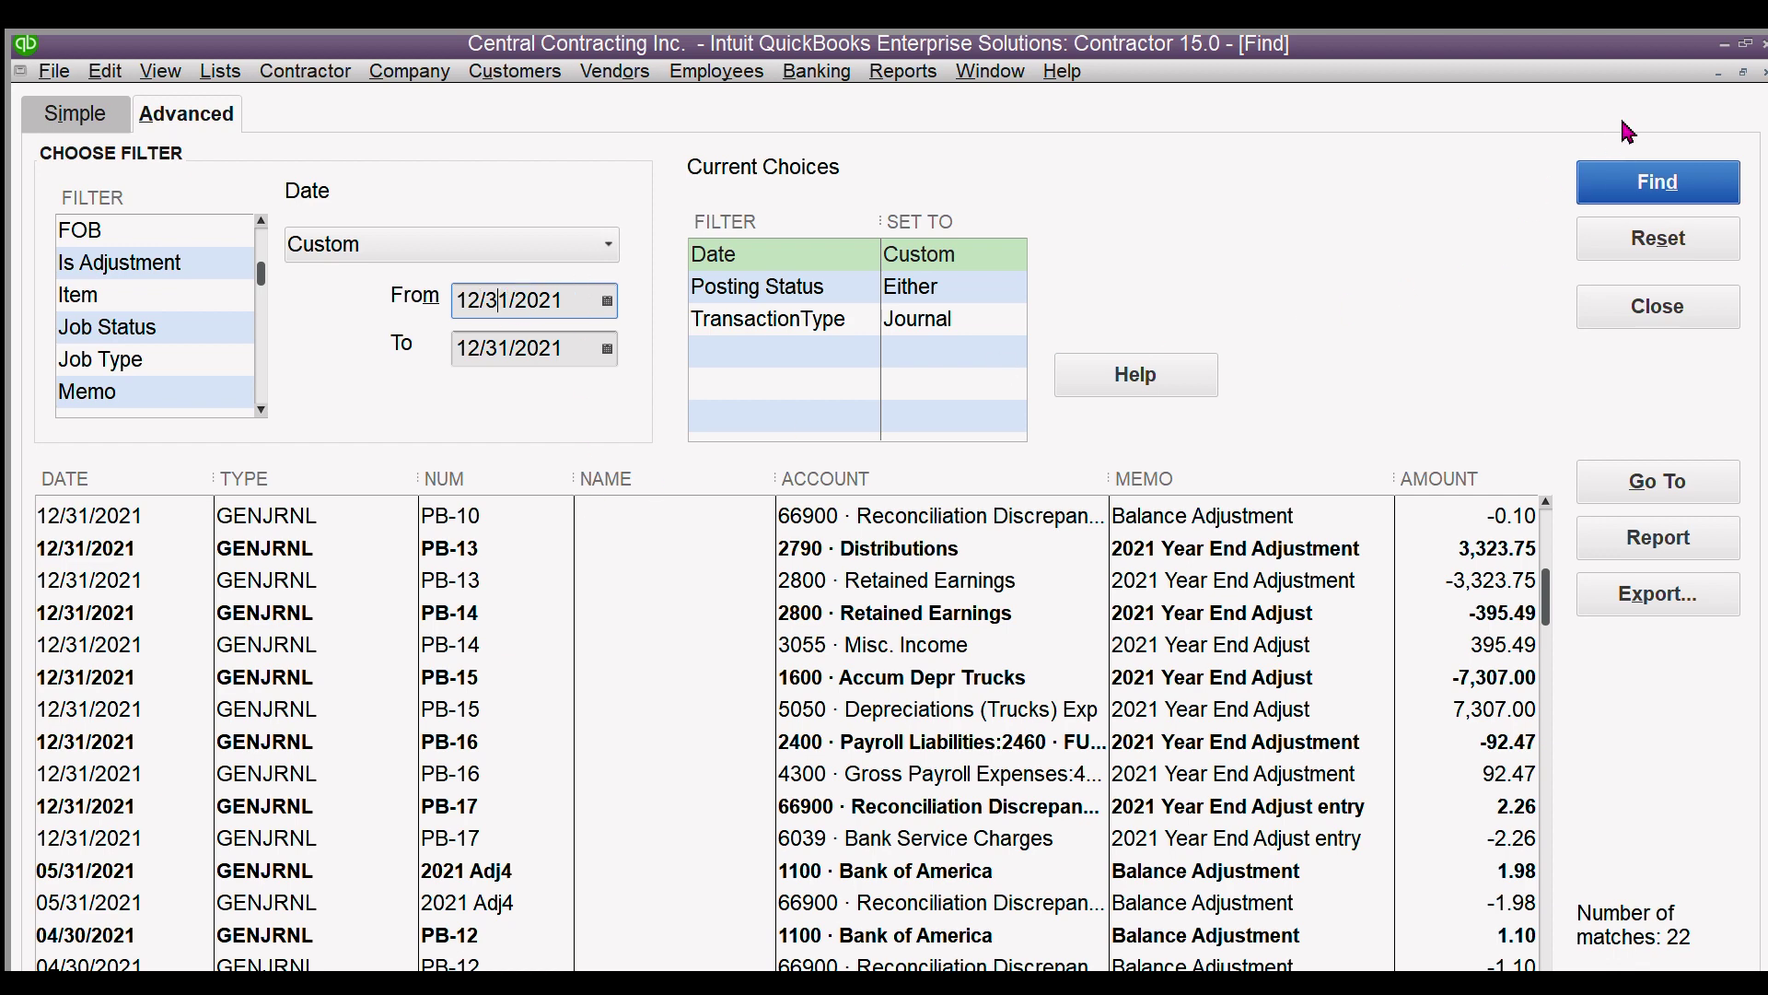
pyautogui.press('Return')
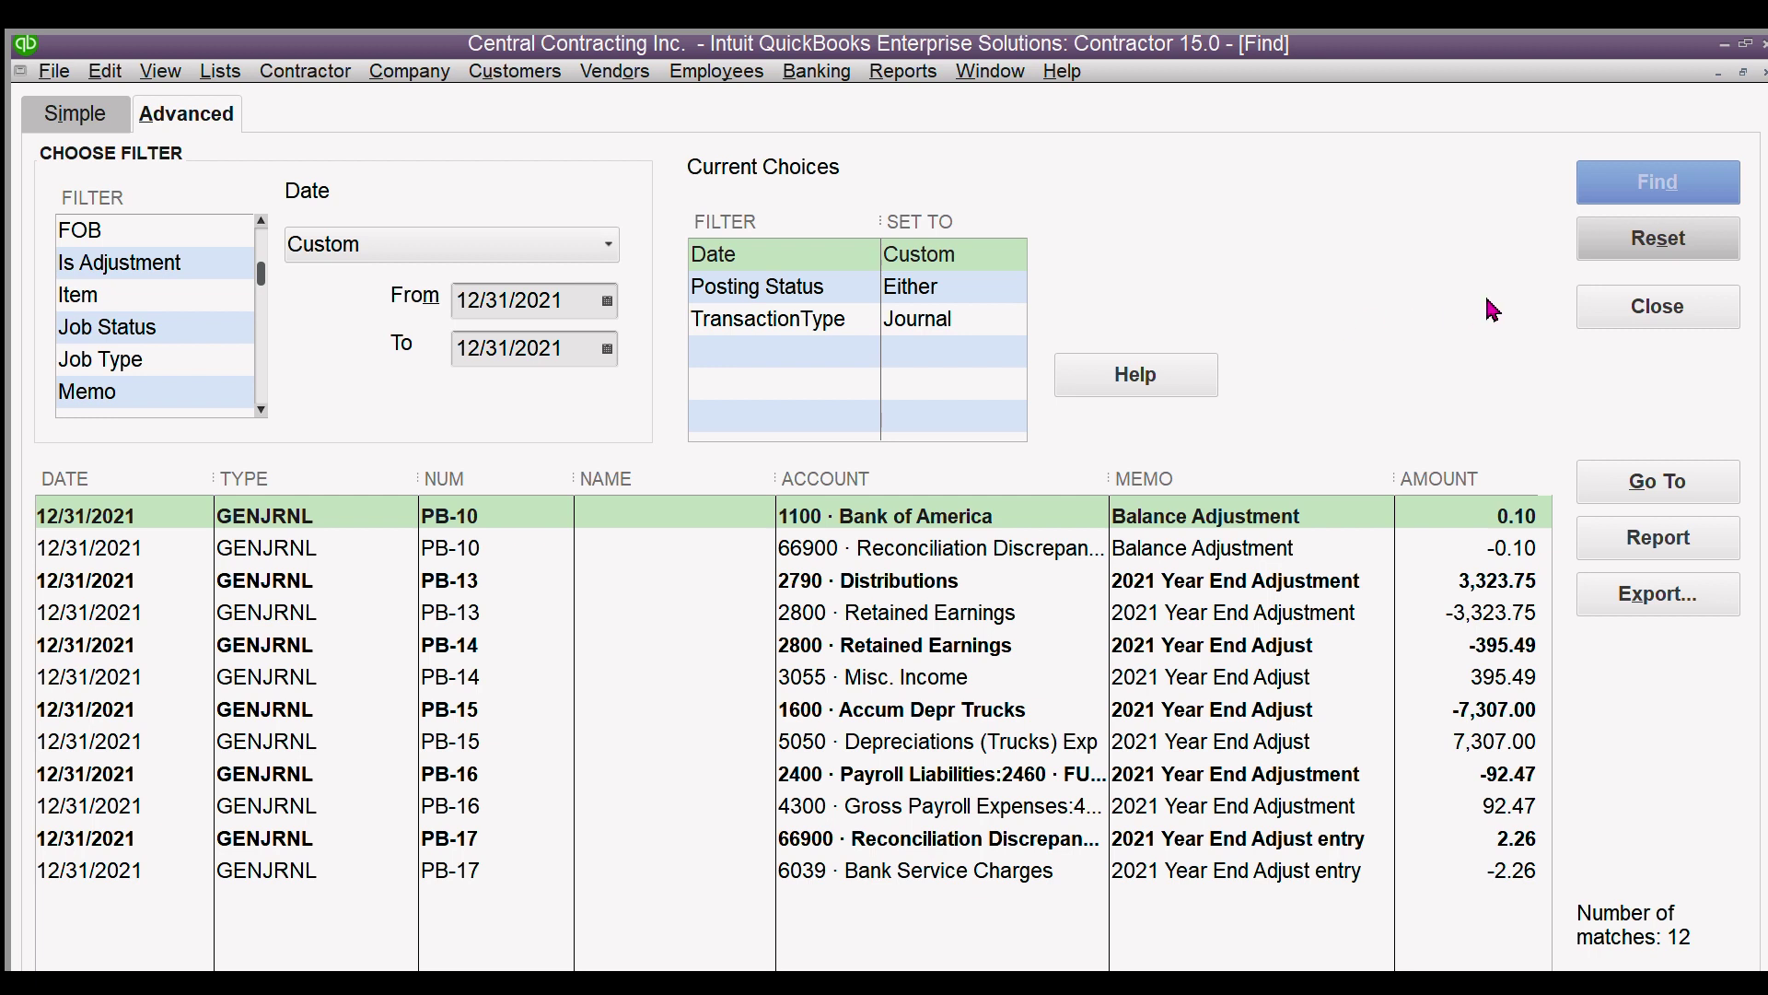
# Generate a report from the found journal entries and set its date range to All
pyautogui.press('Tab')
pyautogui.press('Return')
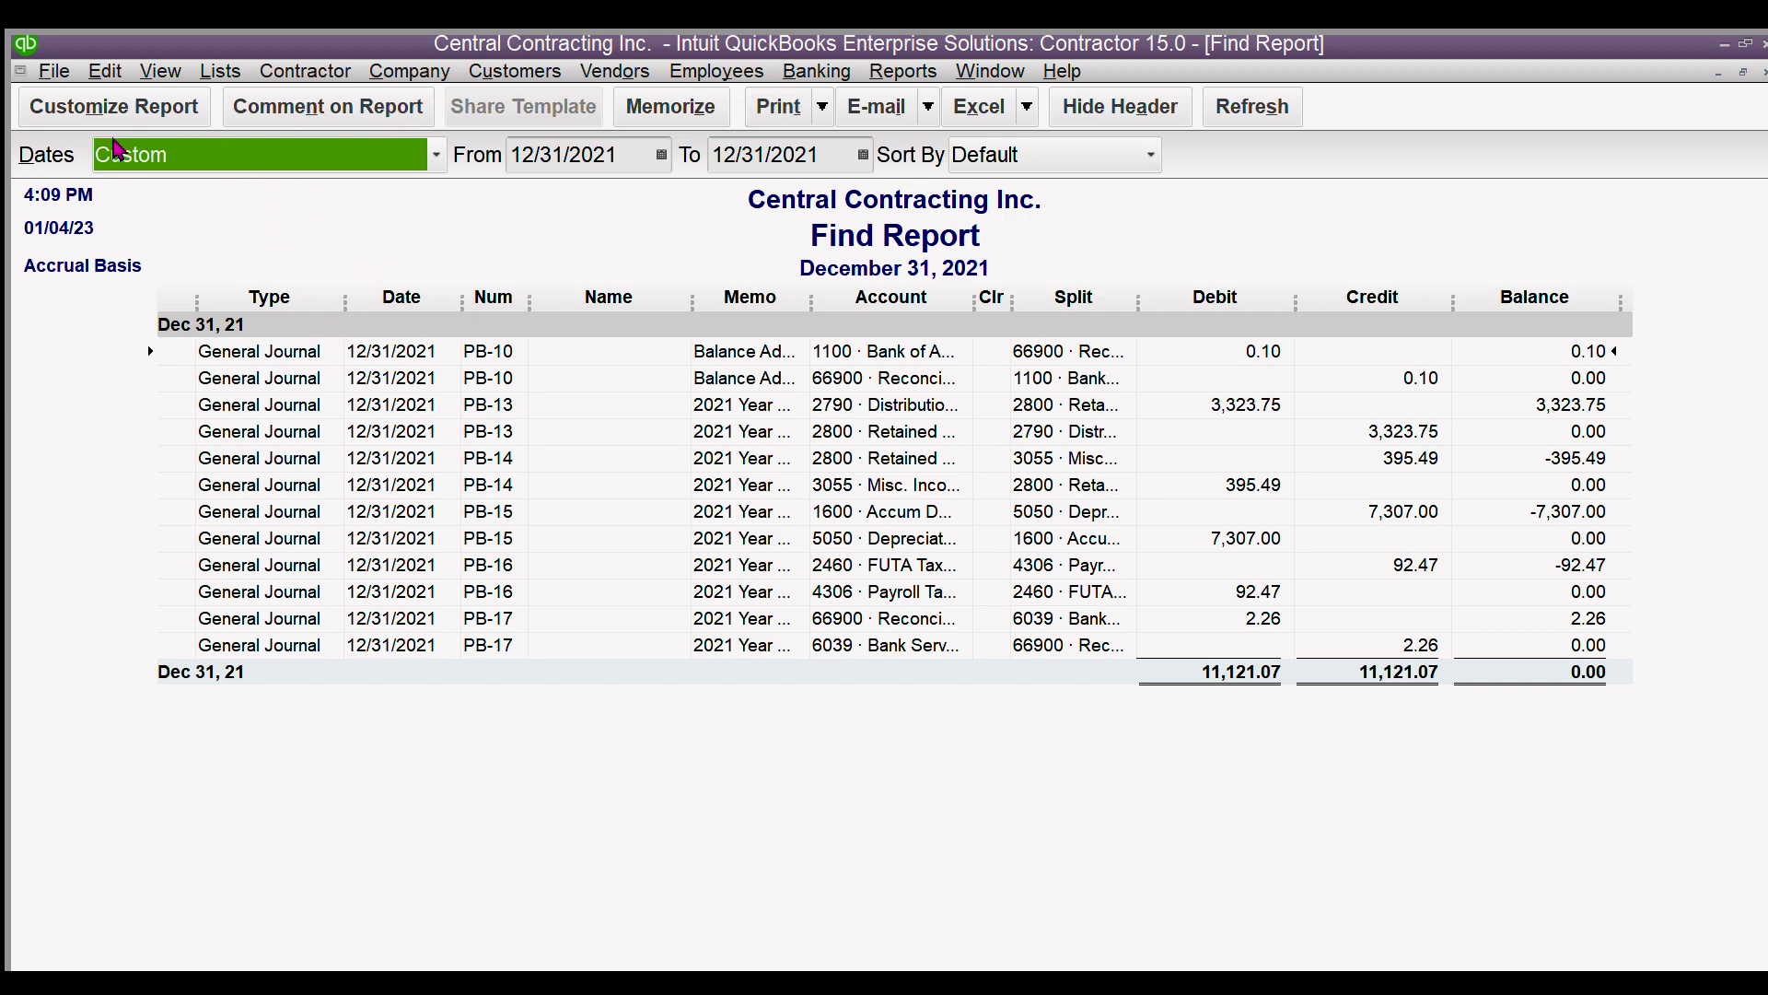
pyautogui.press('a')
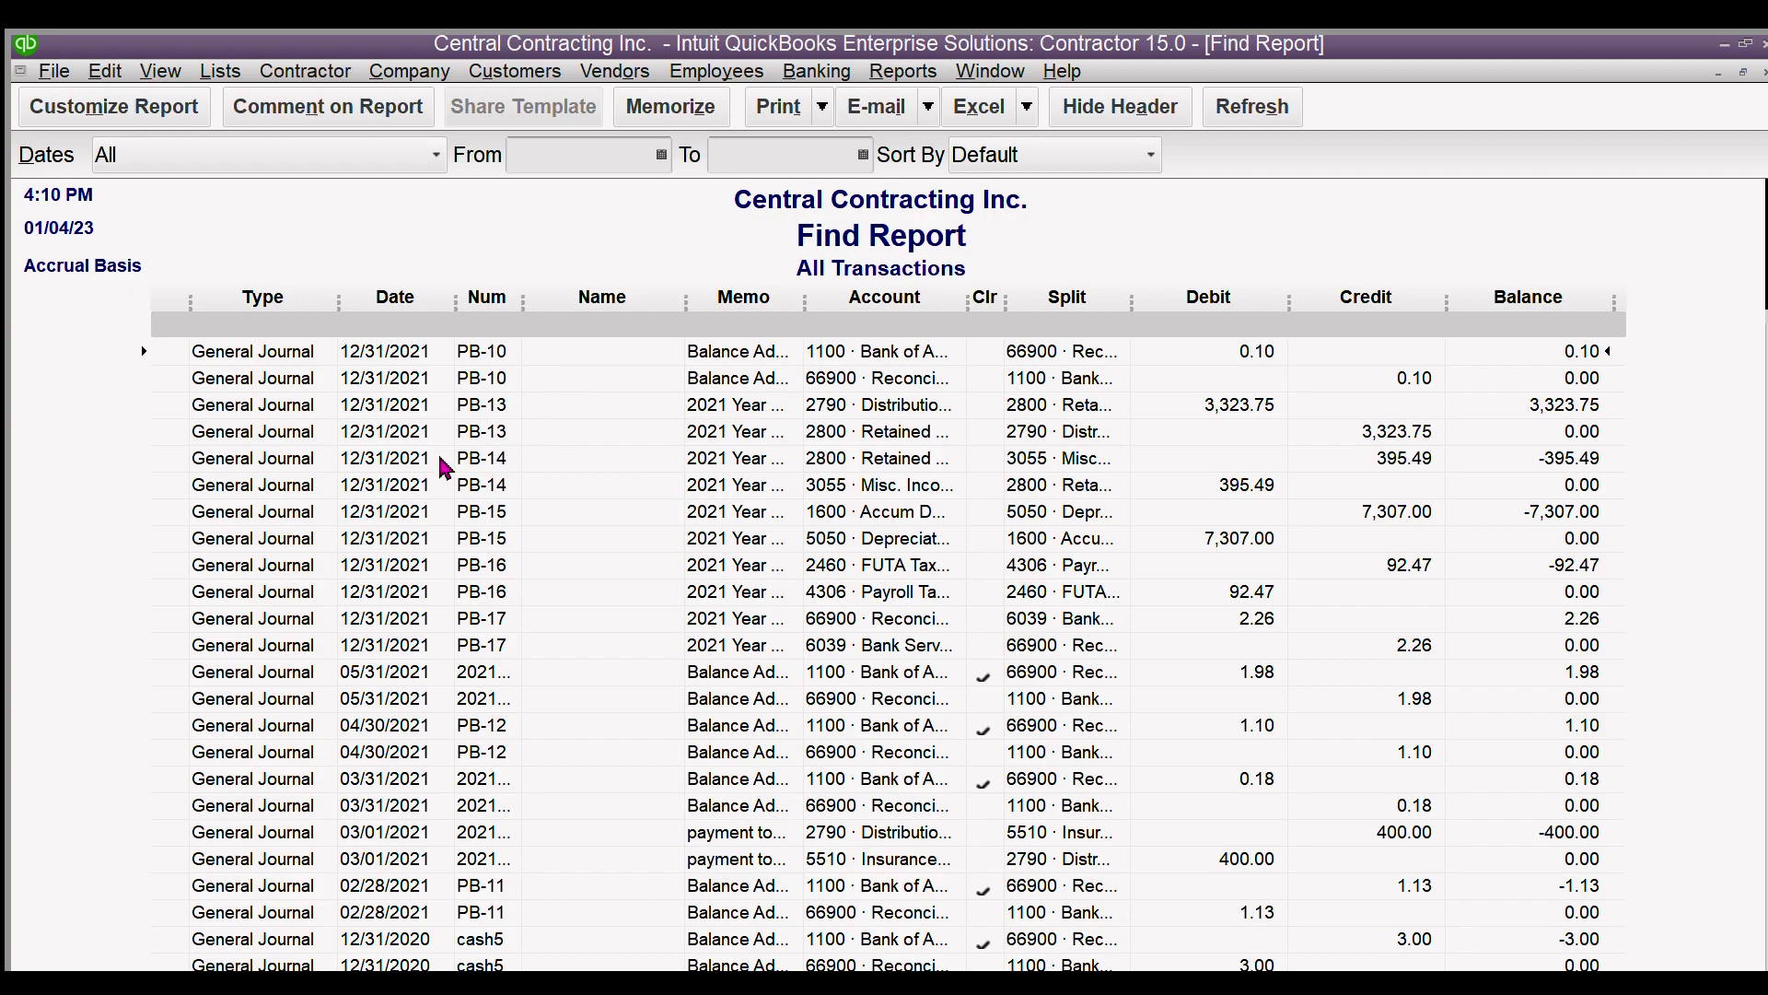
# Look through the journal entries of all dates in the Find Report, and close the report
pyautogui.scroll(-7, 1096, 325)
pyautogui.scroll(-14, 1096, 324)
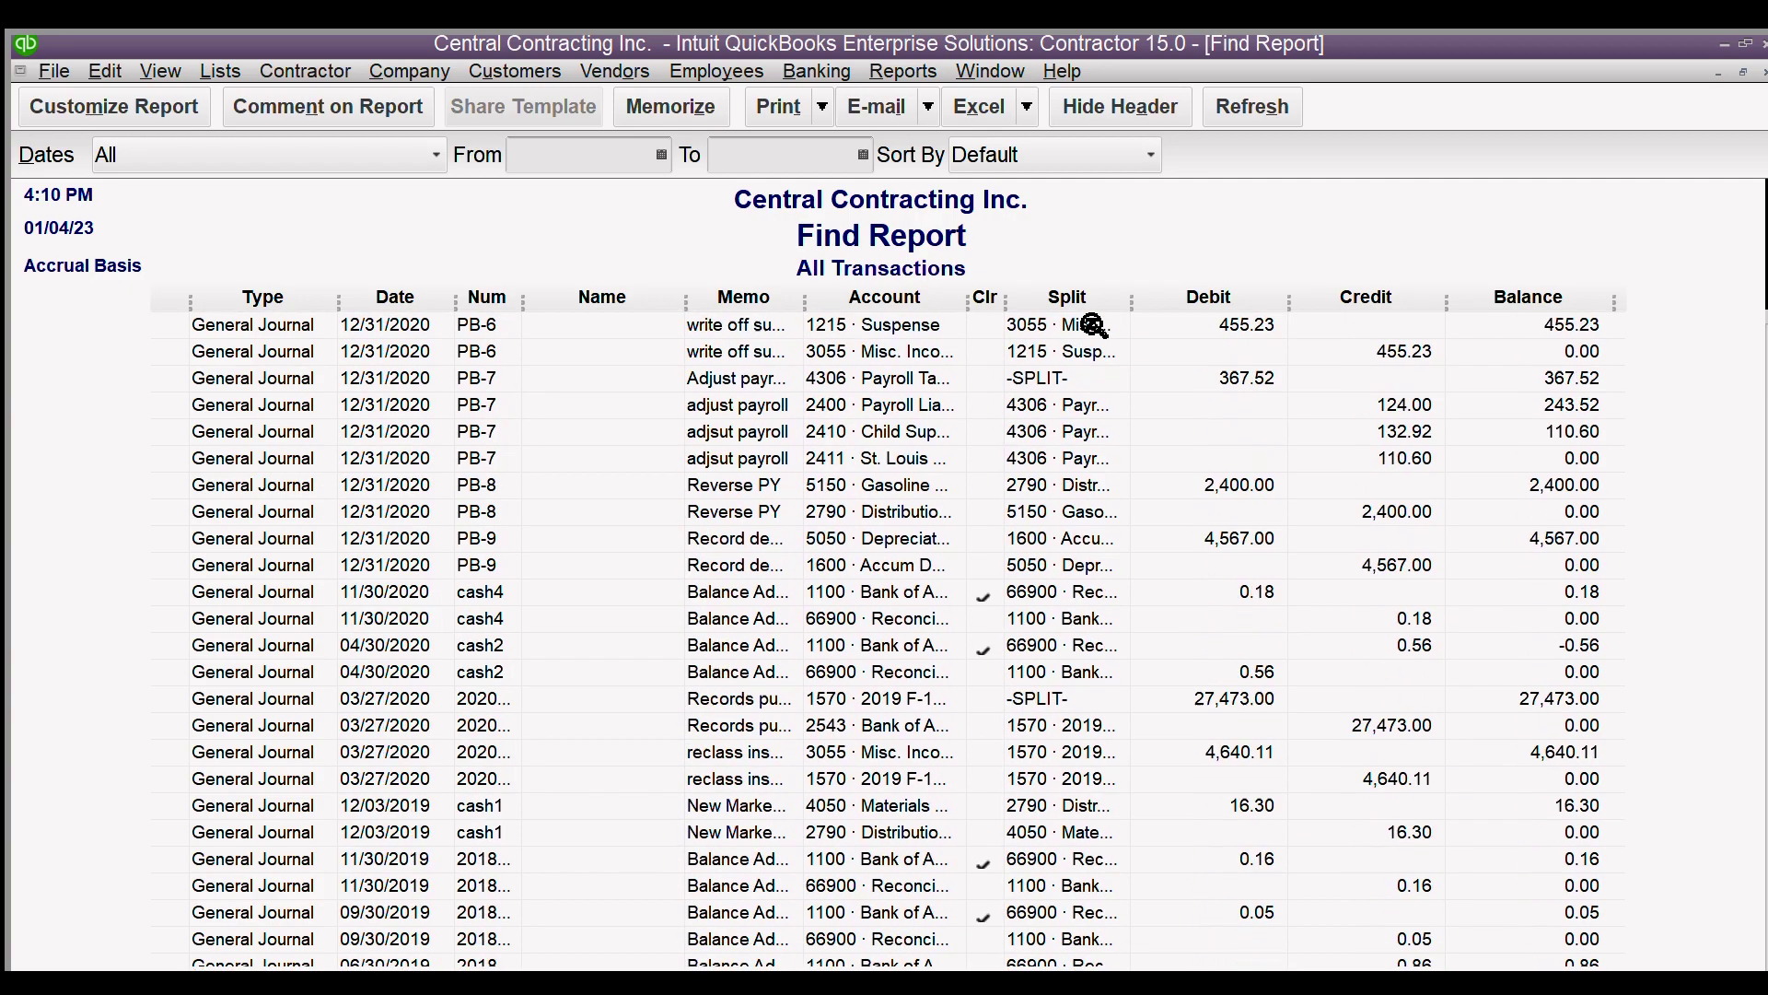
pyautogui.scroll(16, 1082, 327)
pyautogui.scroll(6, 1080, 329)
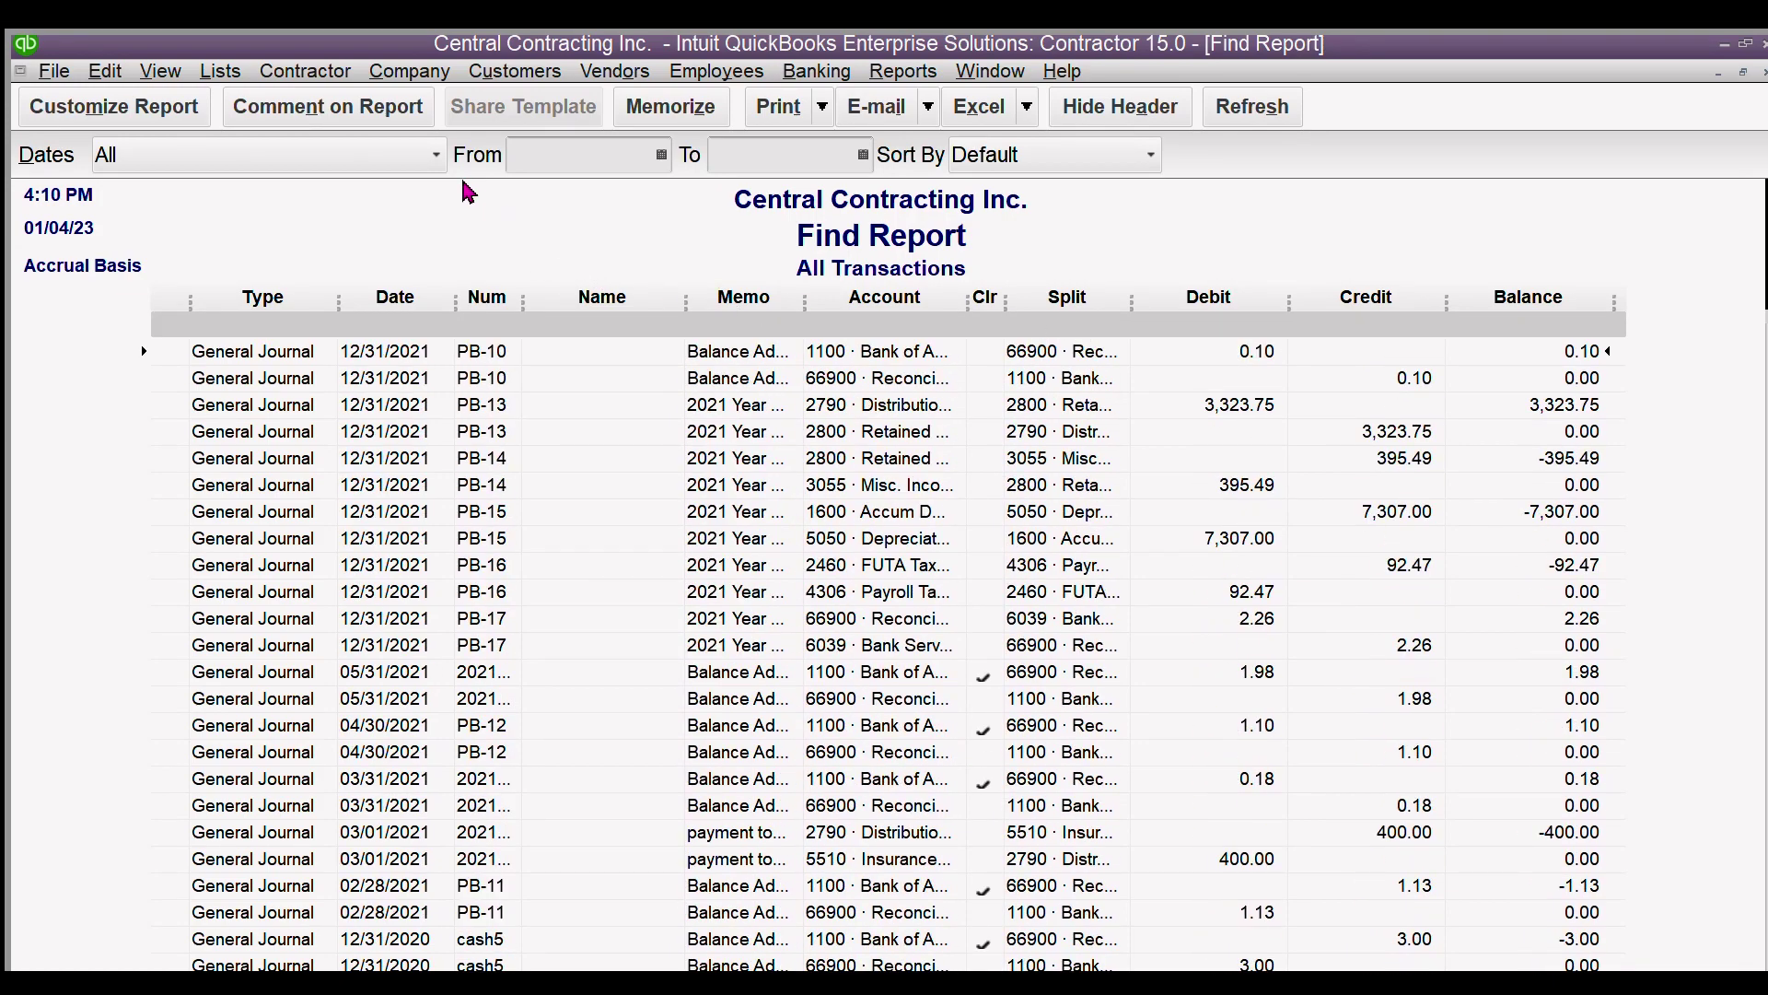
pyautogui.click(1764, 73)
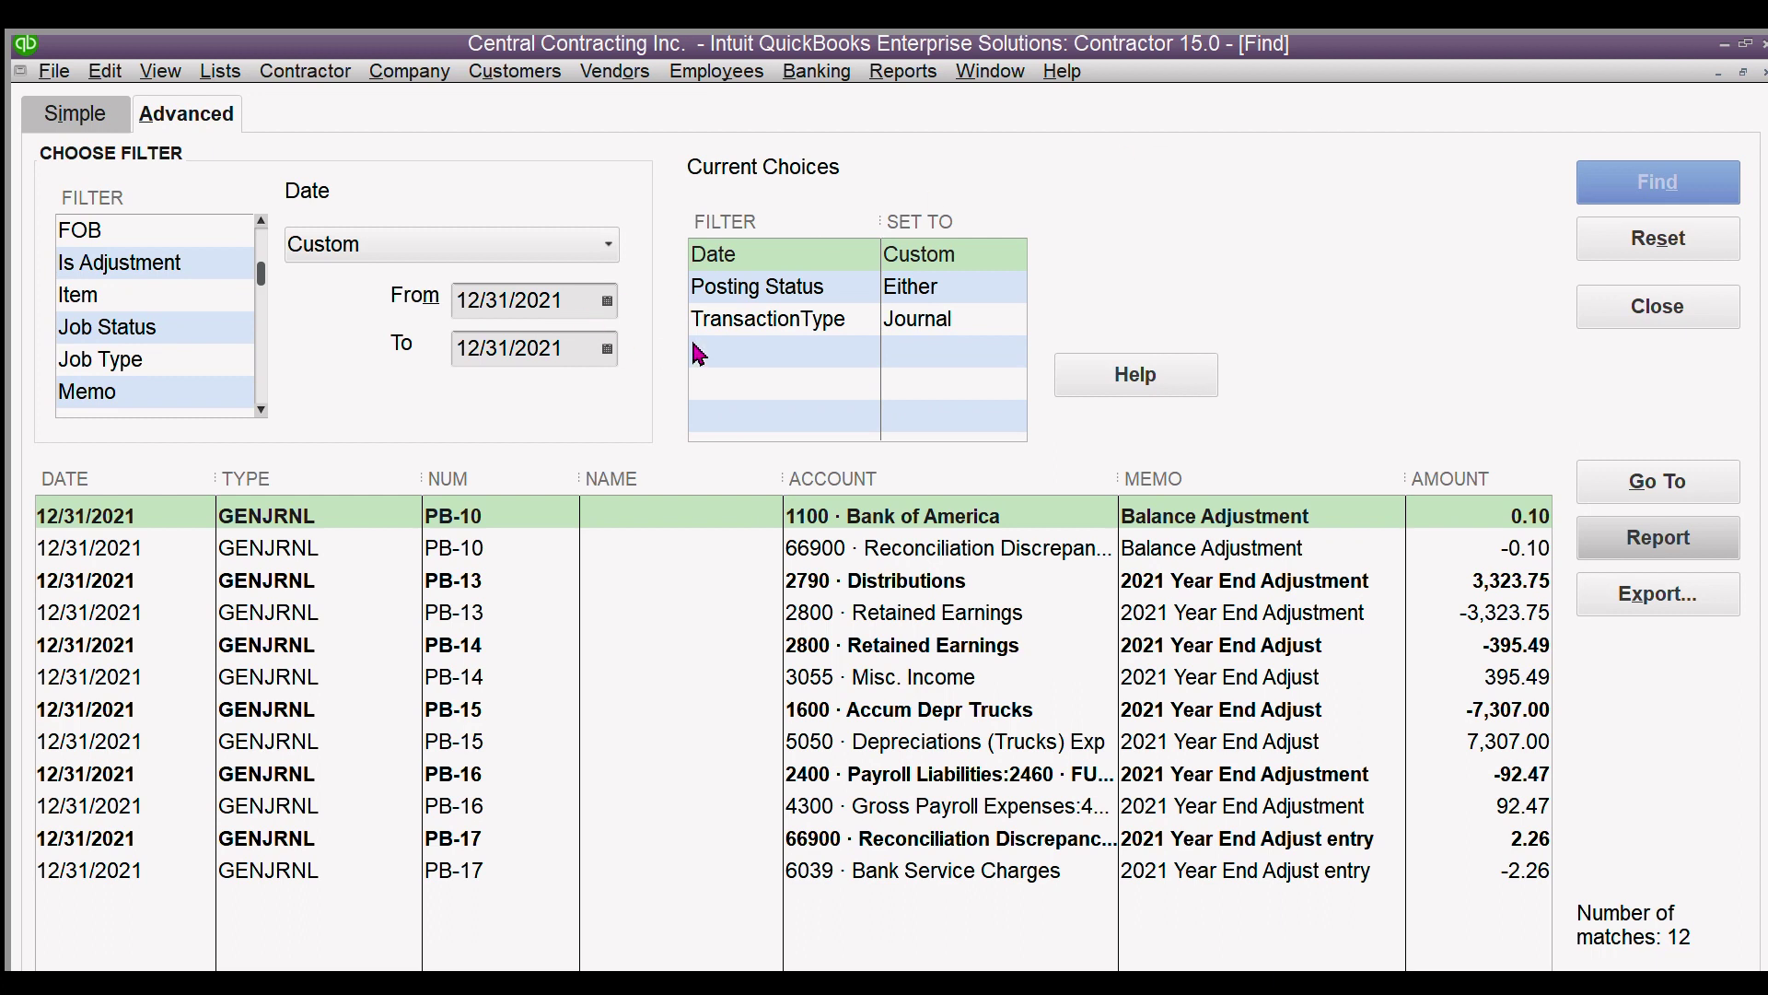
# Open the Date filter's range in the Find window for editing
pyautogui.click(595, 179)
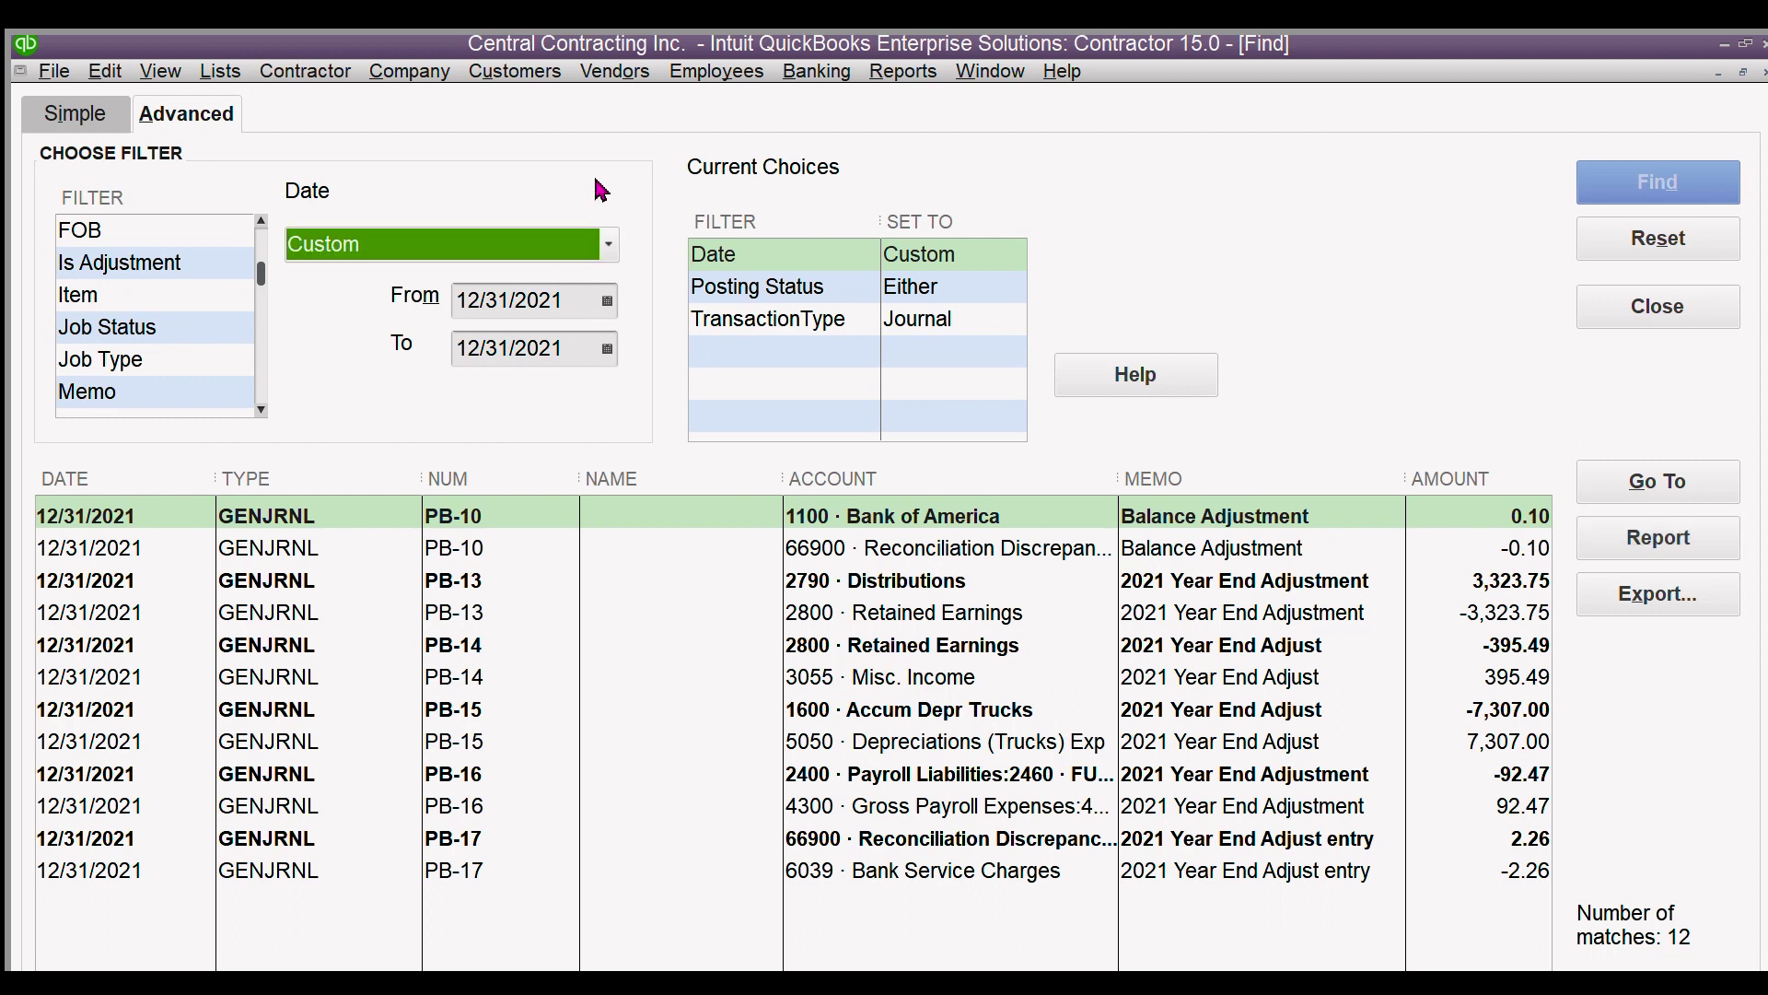